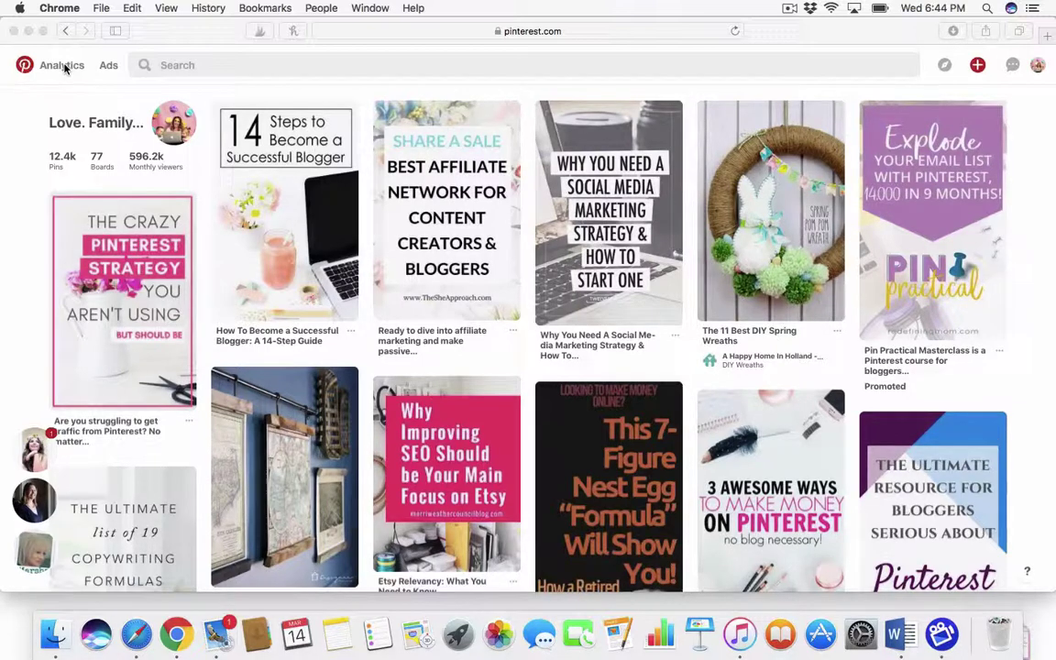
Step: Open the Pinterest Analytics overview and review the summary charts and top pin impressions from the last 30 days
click(63, 66)
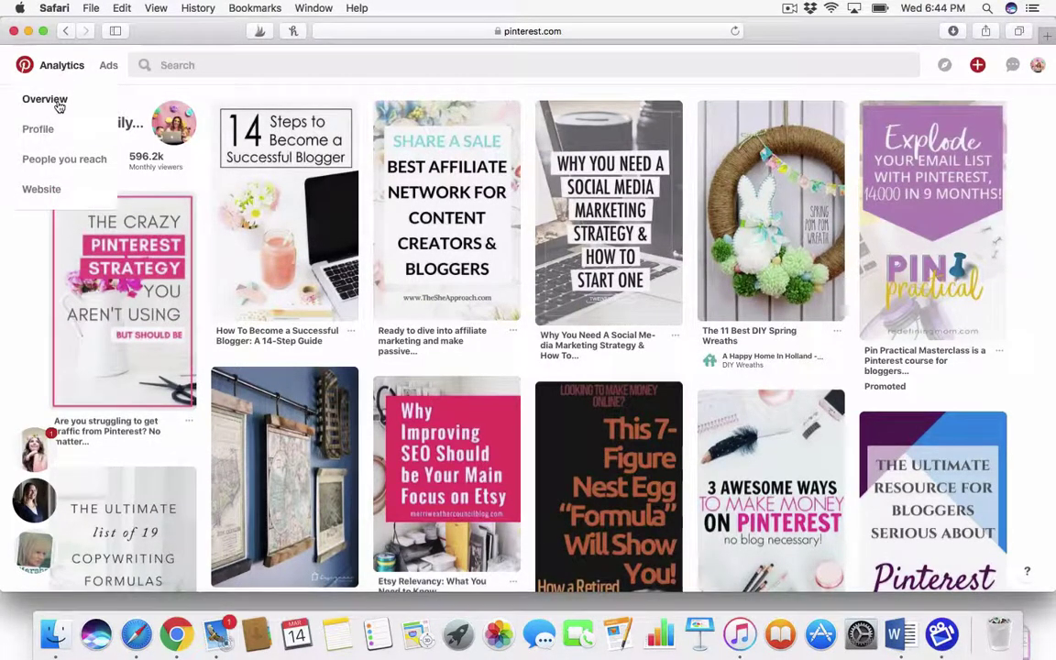
click(58, 106)
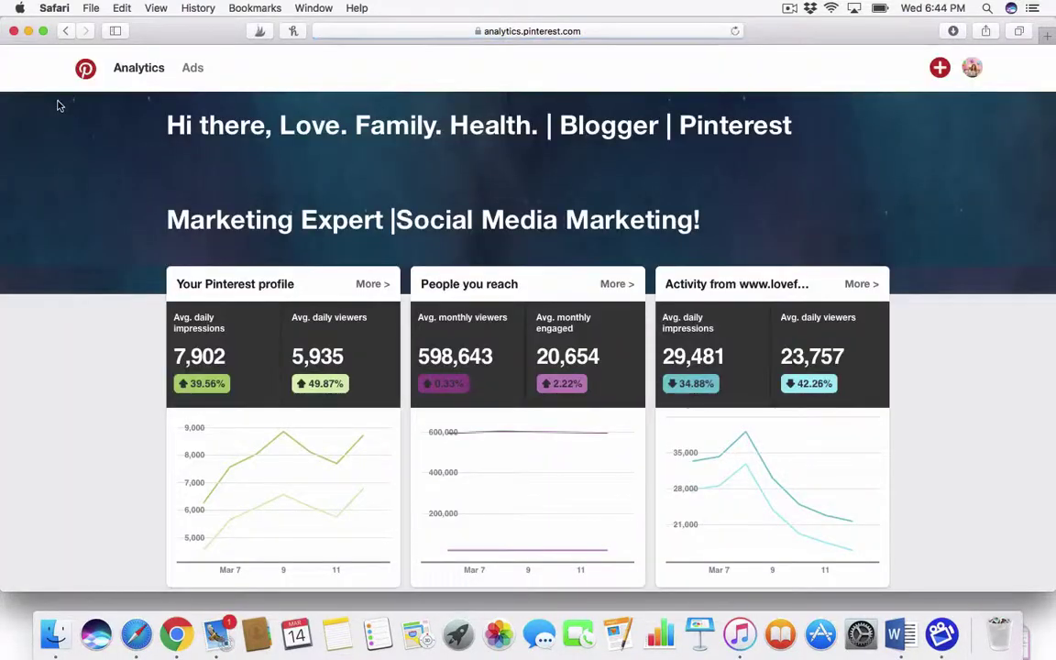
scroll(306, 291, down, 3)
scroll(306, 291, down, 5)
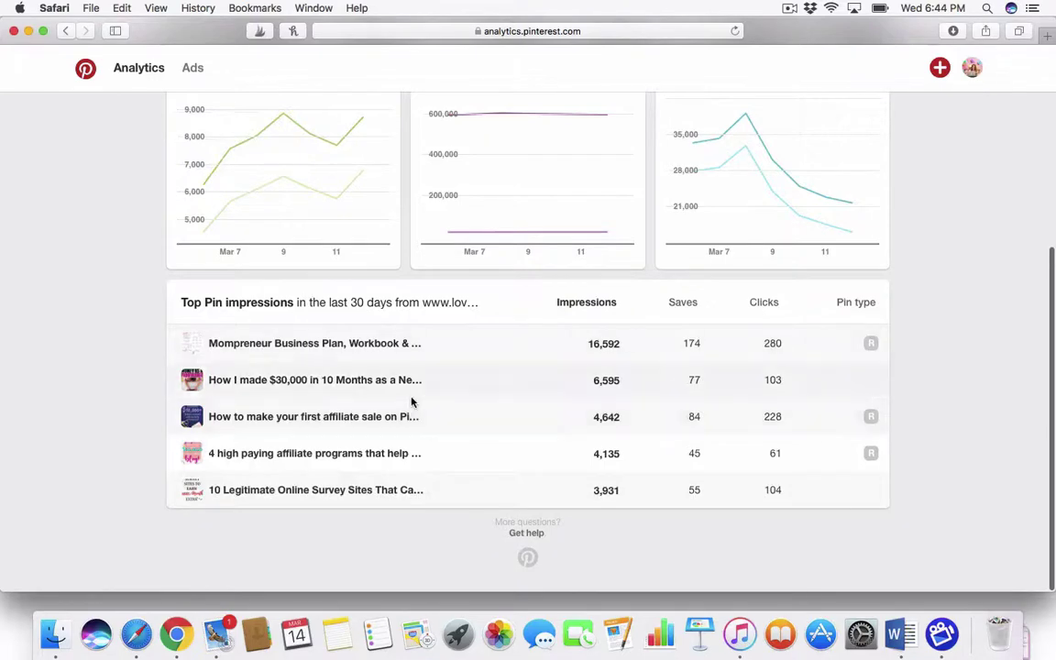
scroll(410, 401, up, 5)
scroll(255, 190, down, 5)
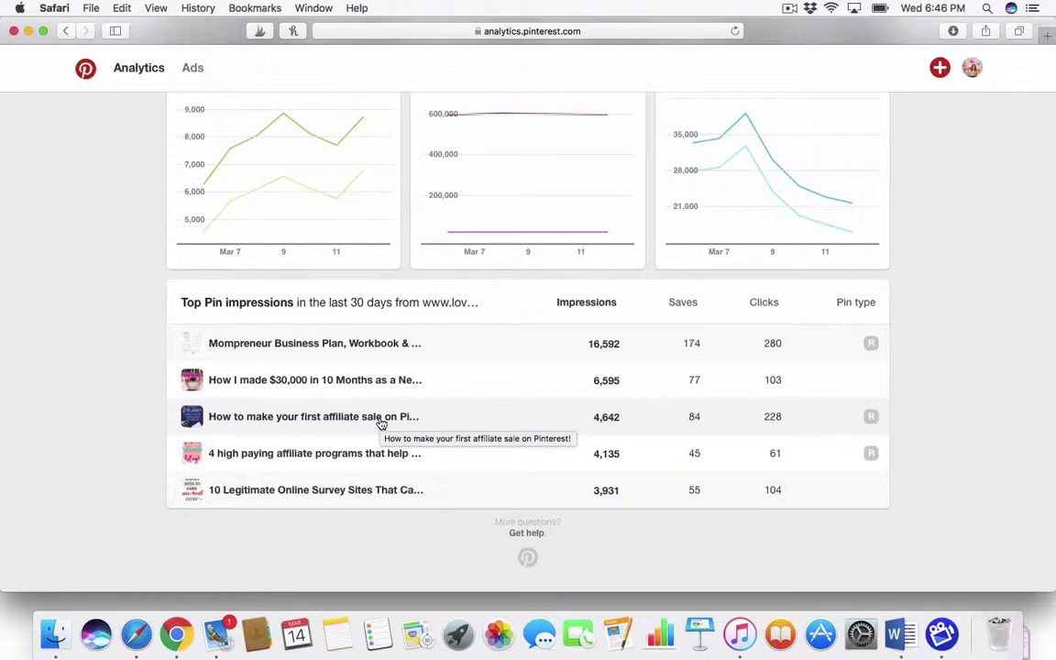
Step: View the pin "How to make your first affiliate sale on Pinterest!" from the top pins list, and close it
click(318, 419)
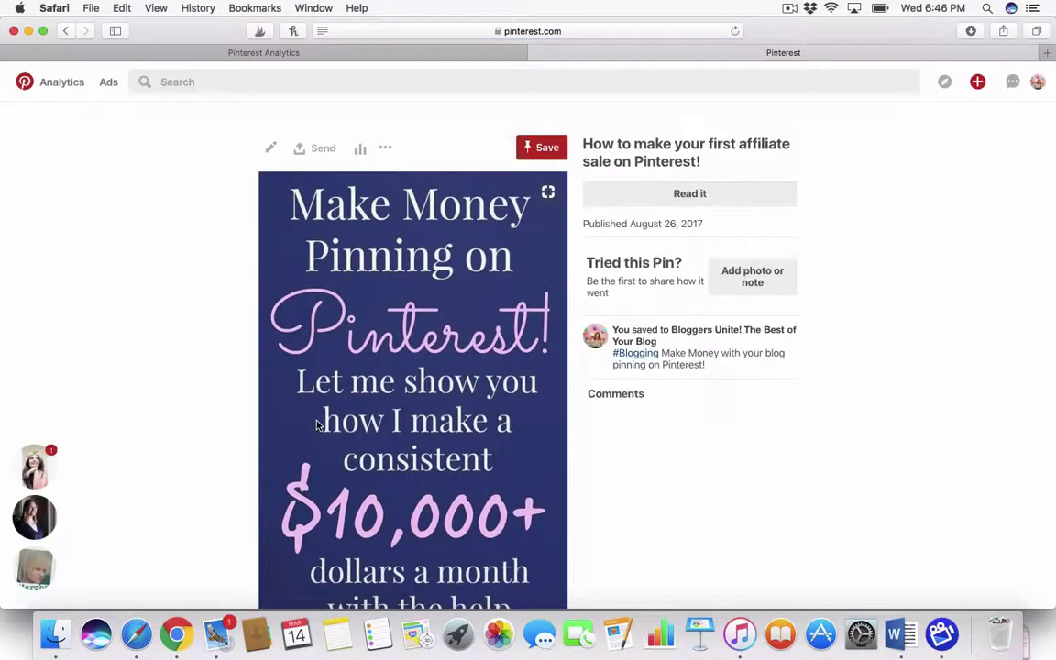
scroll(419, 574, down, 5)
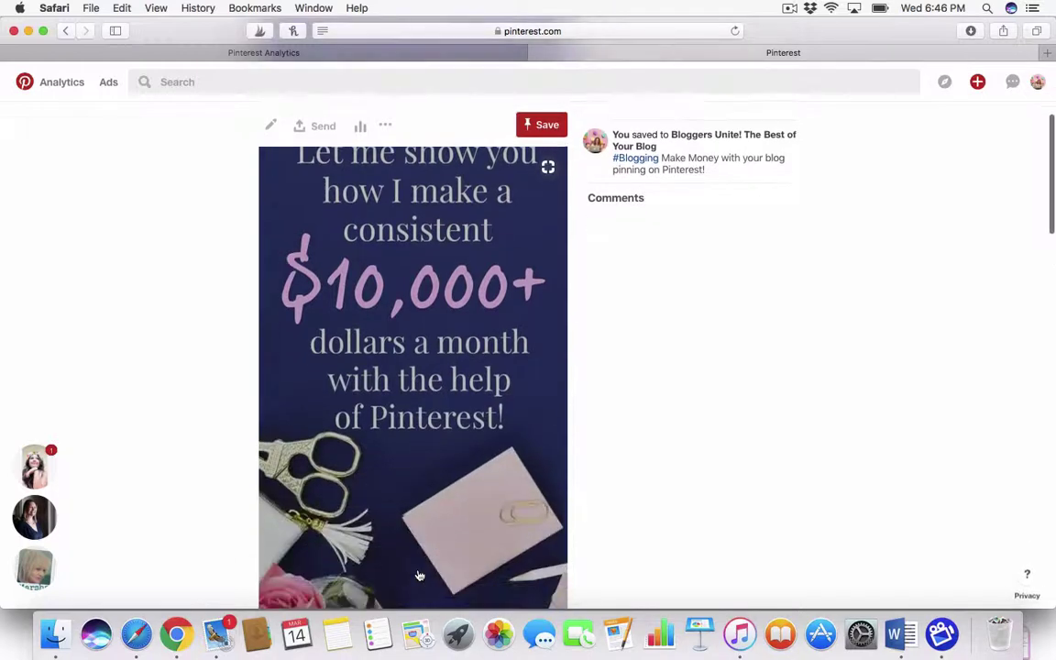
scroll(413, 491, up, 5)
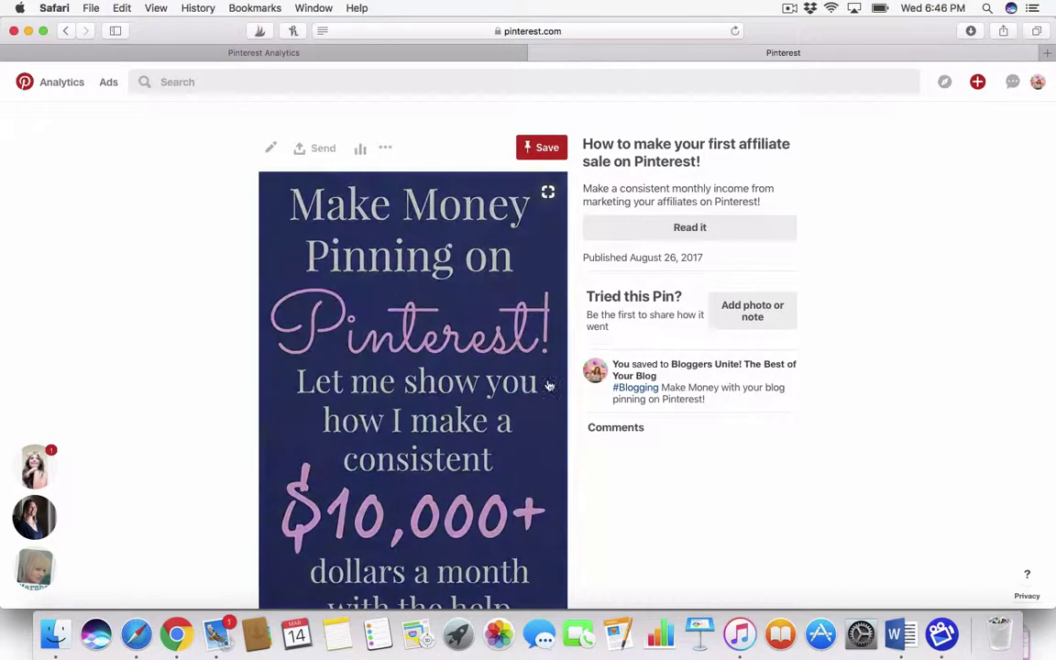
click(538, 52)
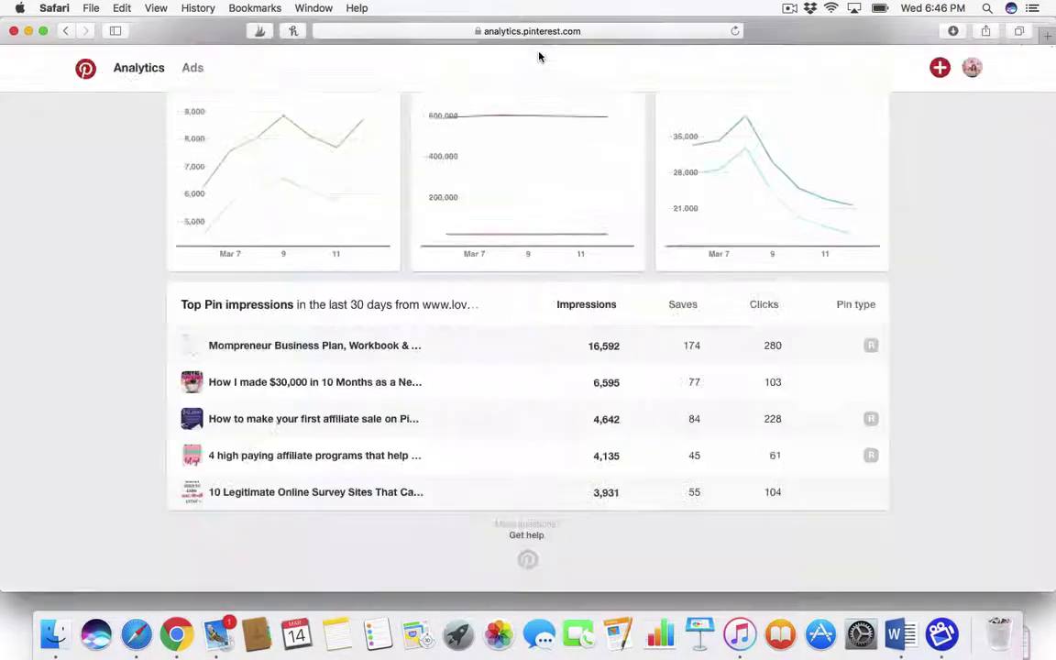
Step: View the first listed "4 high paying affiliate programs" pin from the top pins list, and close it
click(301, 459)
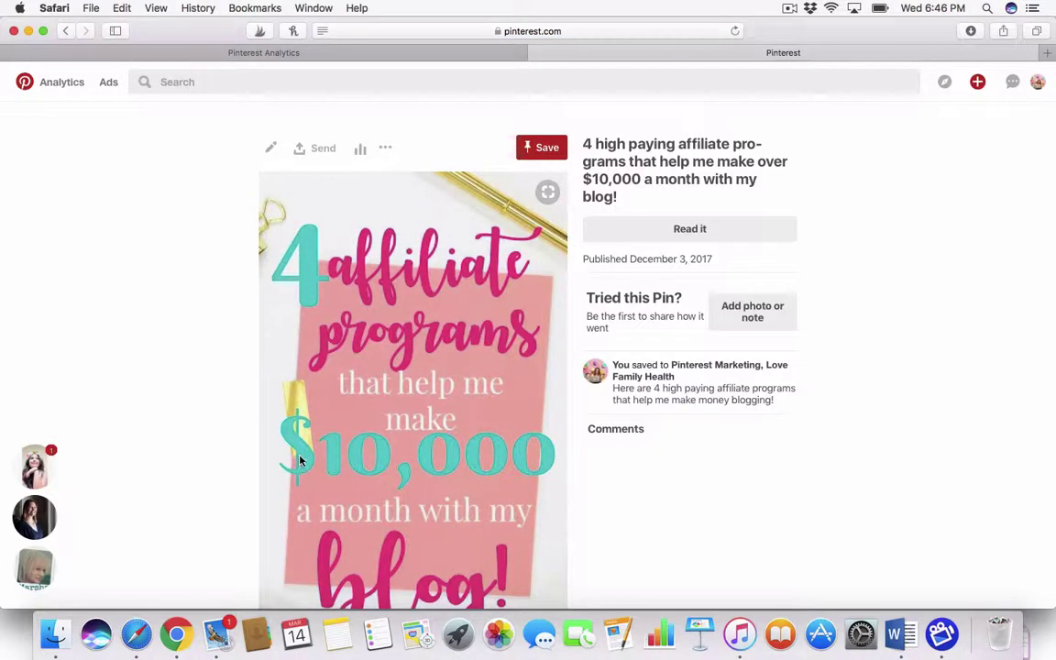
scroll(299, 495, down, 3)
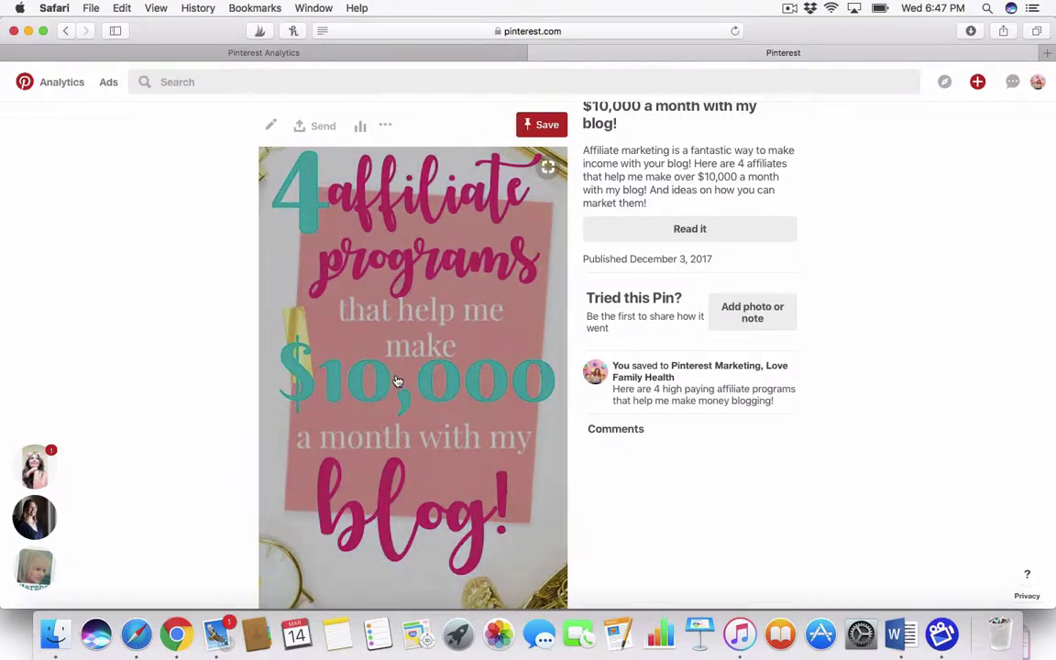
scroll(371, 365, up, 2)
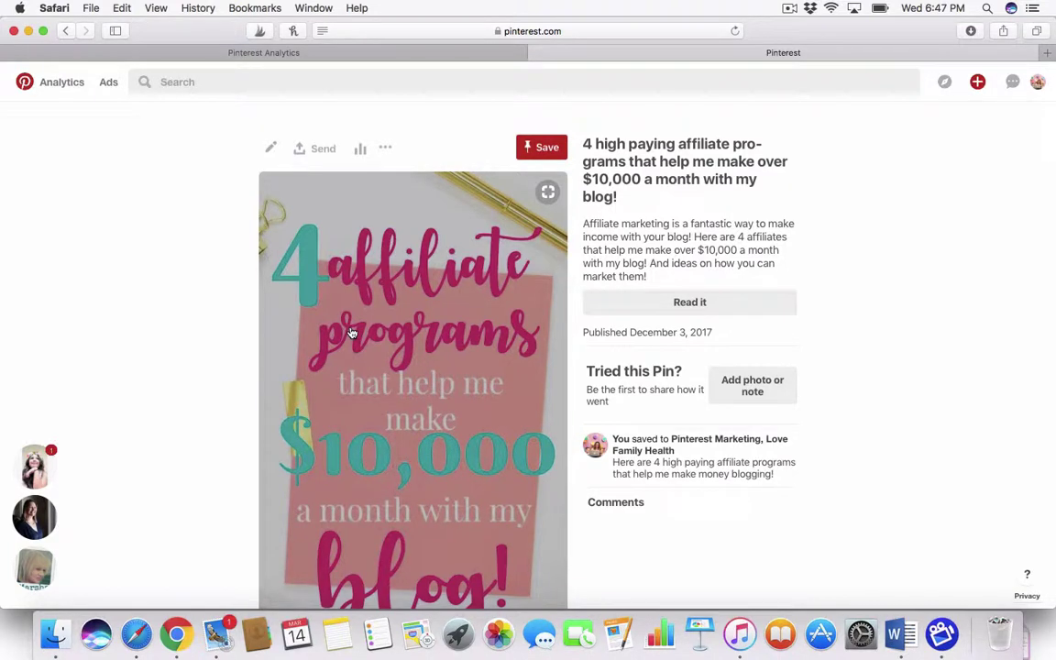
click(538, 55)
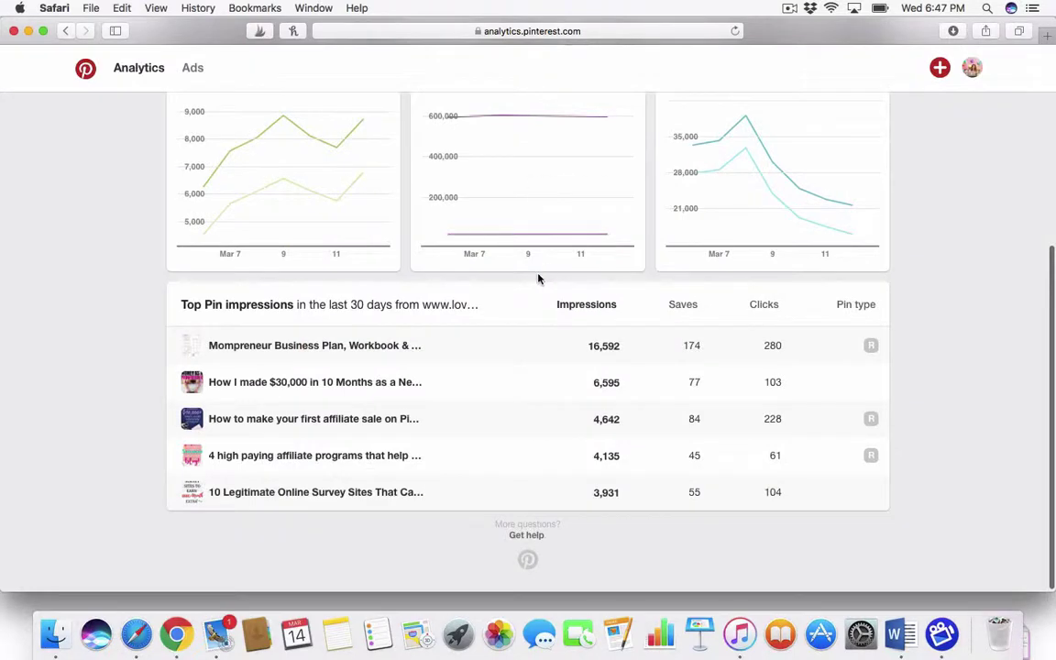
Step: Open the detailed analytics for the Pinterest profile and expand the top pin impressions list to show more pins
scroll(537, 278, up, 3)
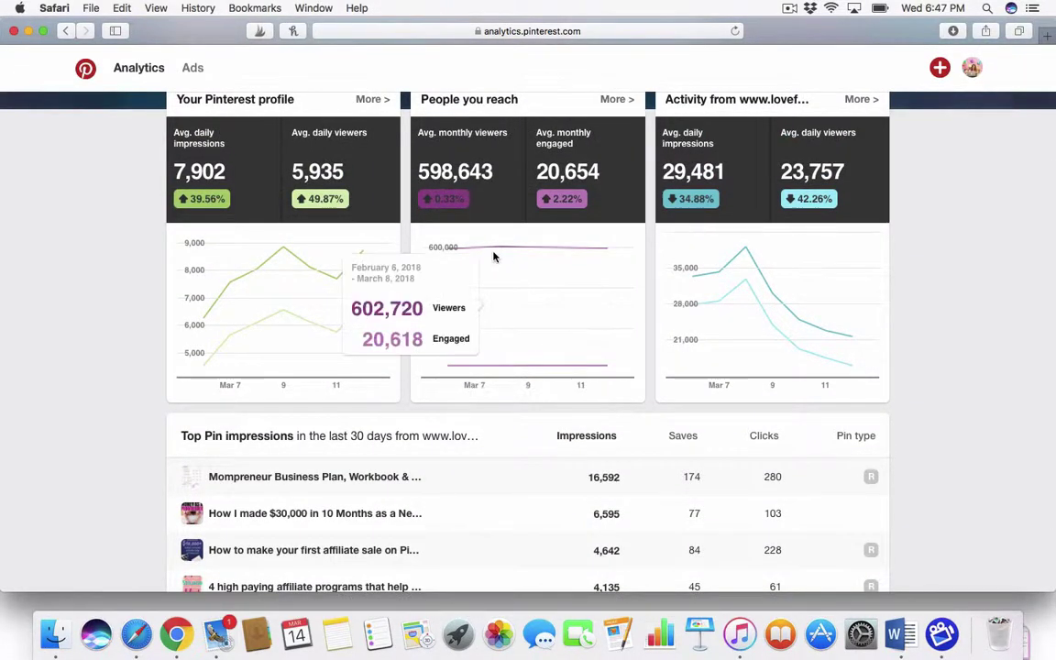
scroll(492, 260, up, 3)
click(366, 217)
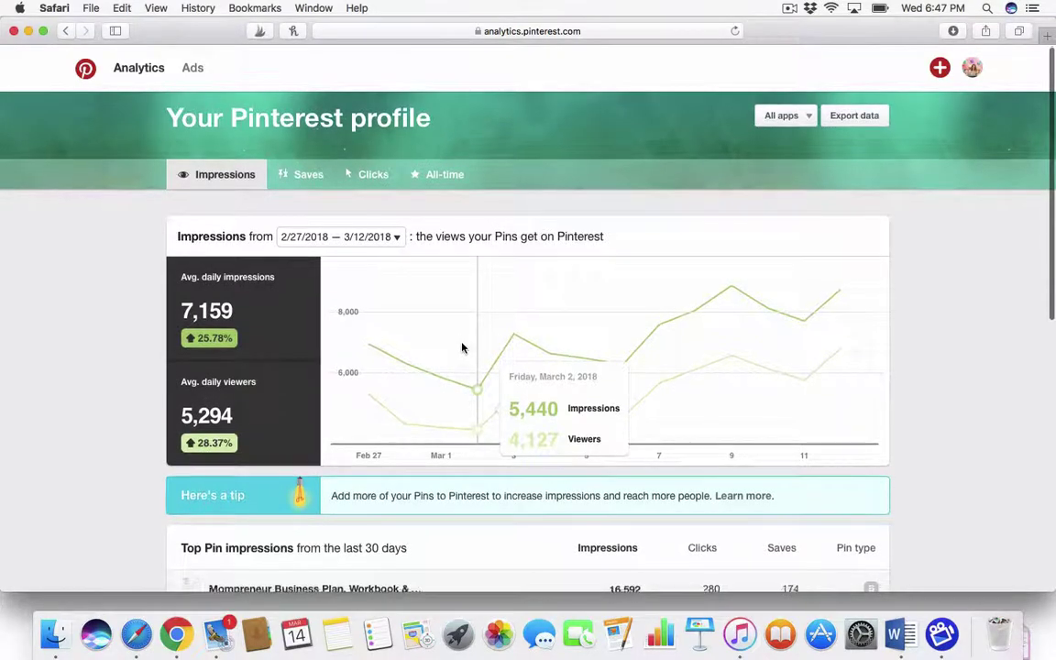
scroll(462, 347, down, 5)
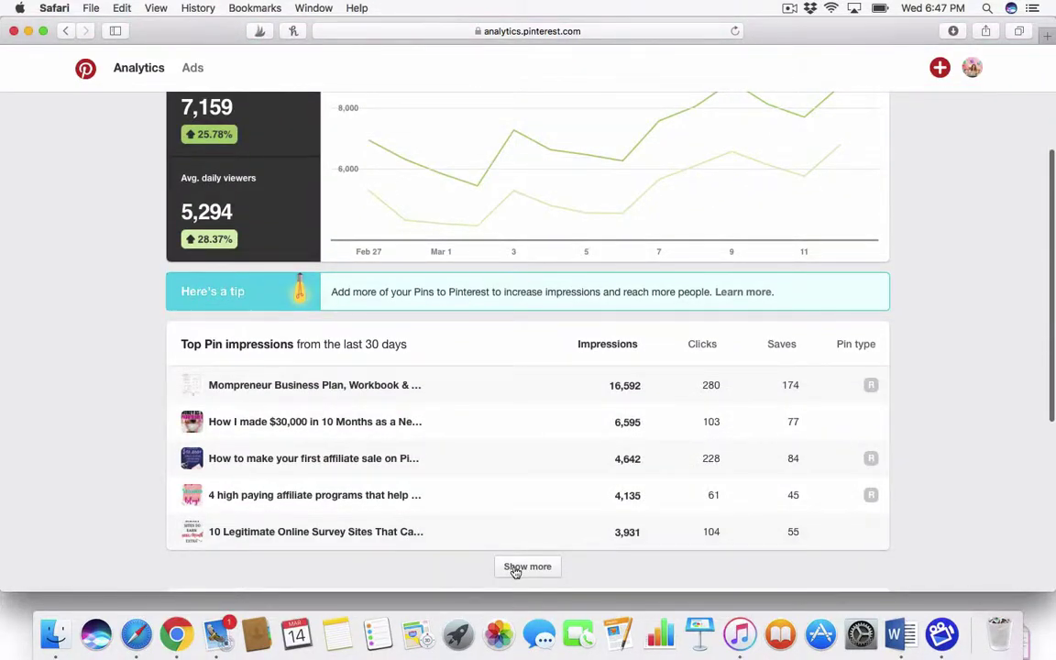
click(513, 566)
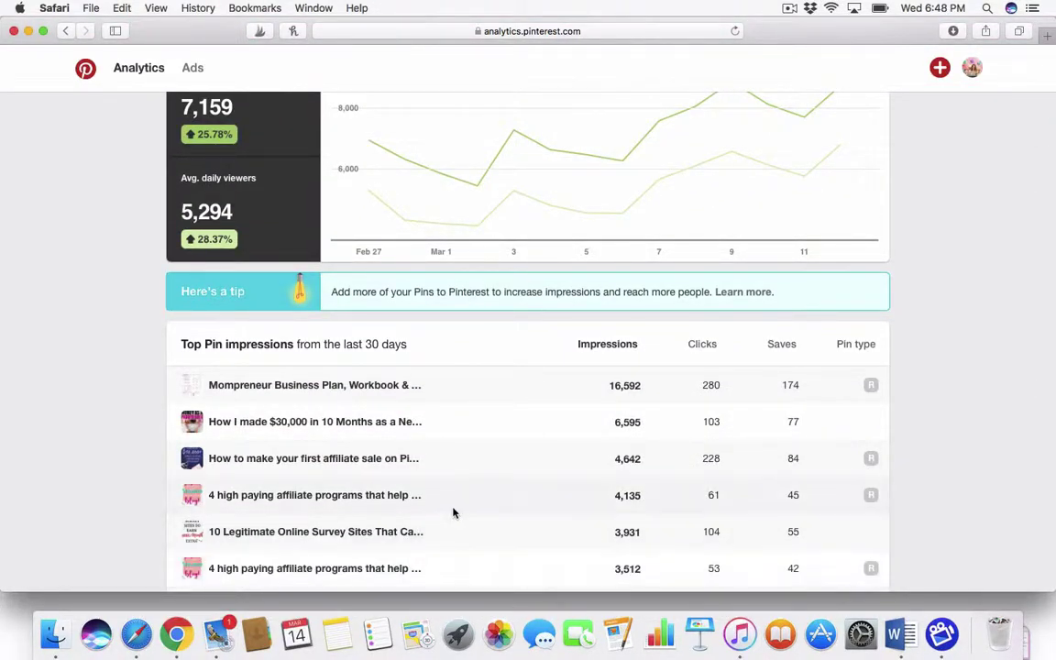
scroll(455, 512, down, 5)
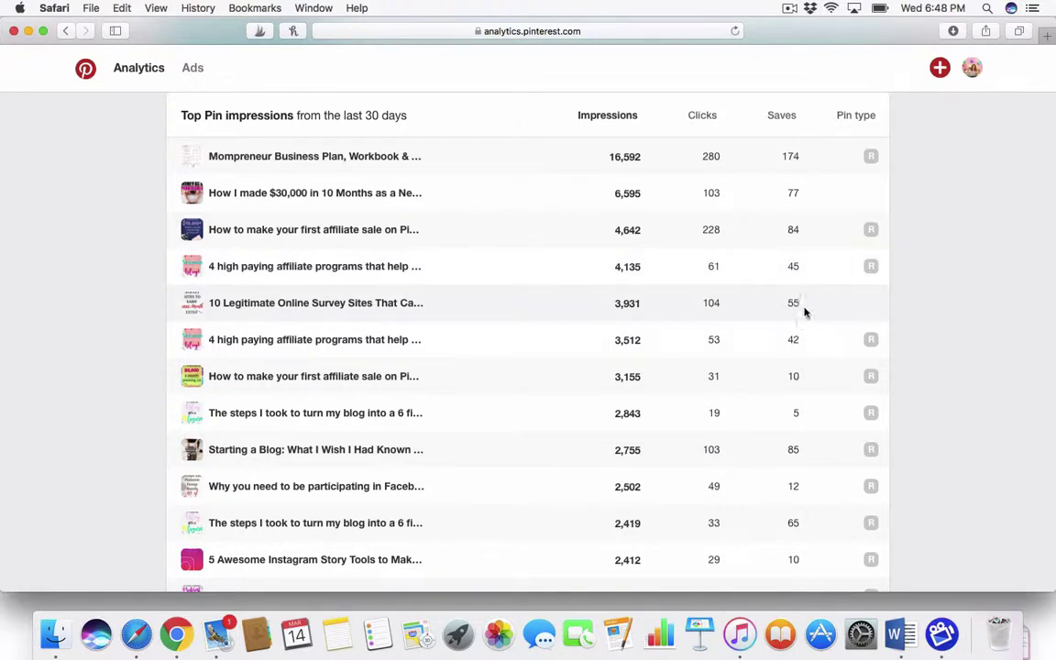
Step: View the "10 Legitimate Online Survey Sites" pin from the expanded impressions list, and close it
click(321, 305)
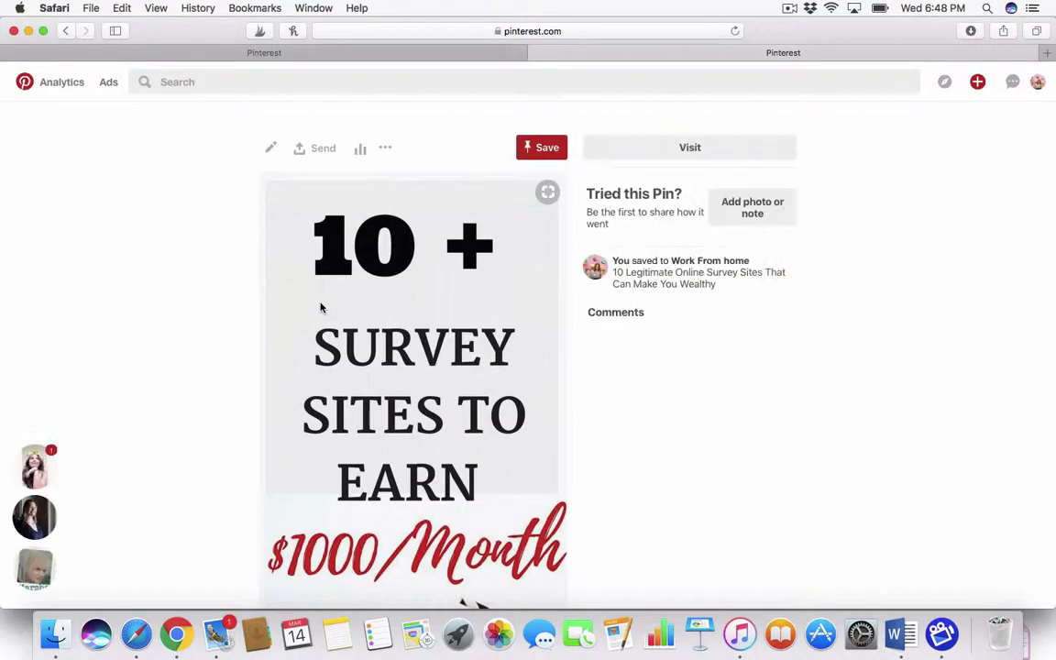
scroll(320, 307, down, 5)
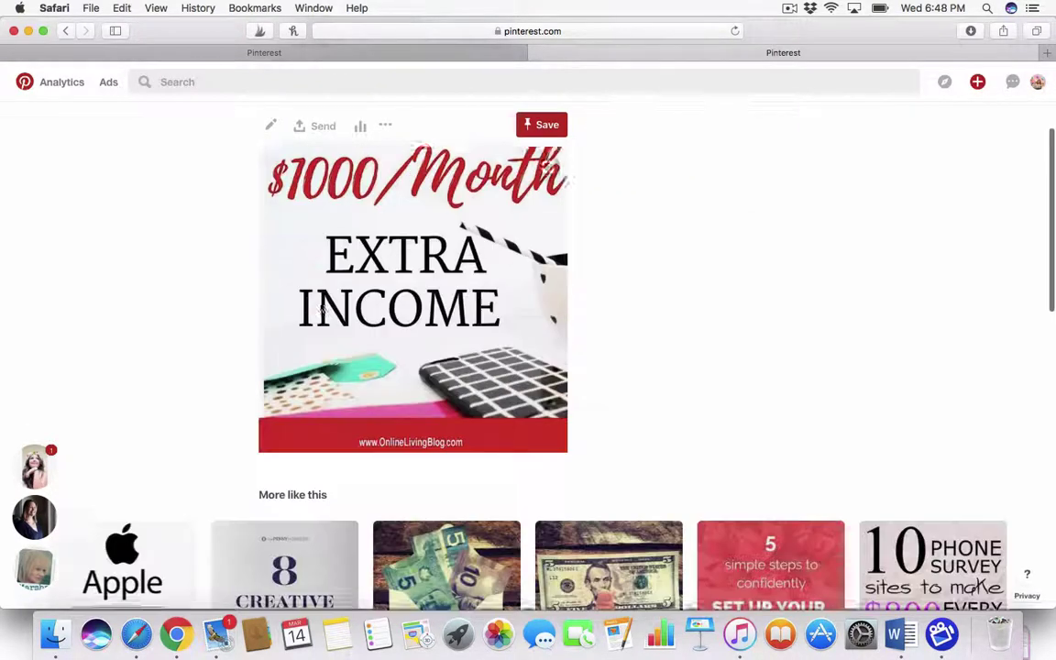
scroll(320, 308, up, 5)
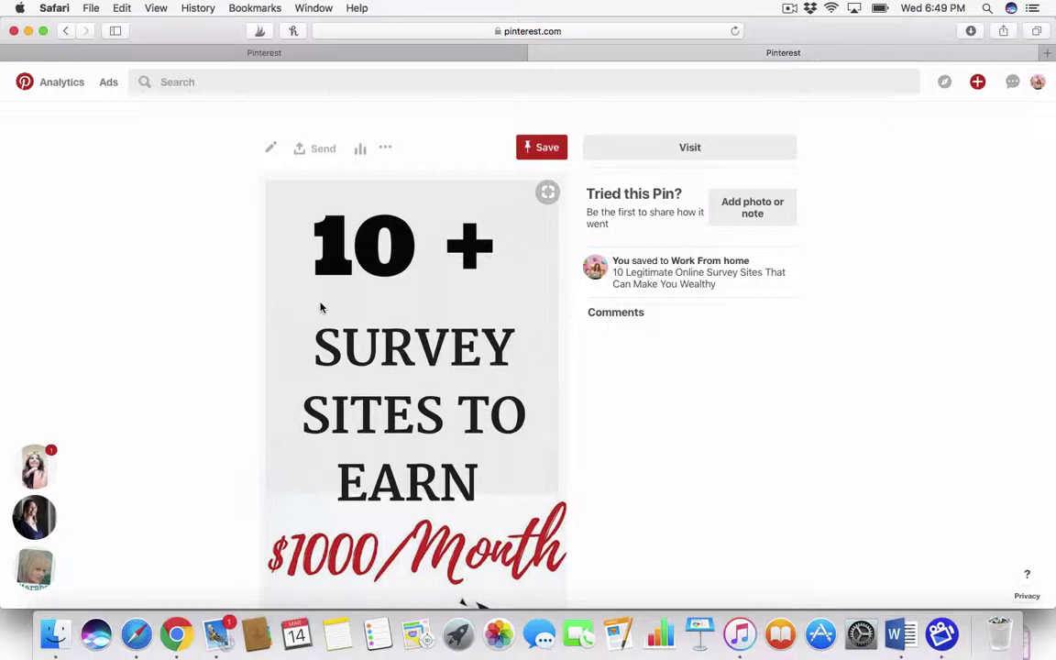
click(538, 53)
Step: Examine the profile's impressions chart and its expanded list of top pins by impressions, clicks and saves
scroll(530, 57, up, 10)
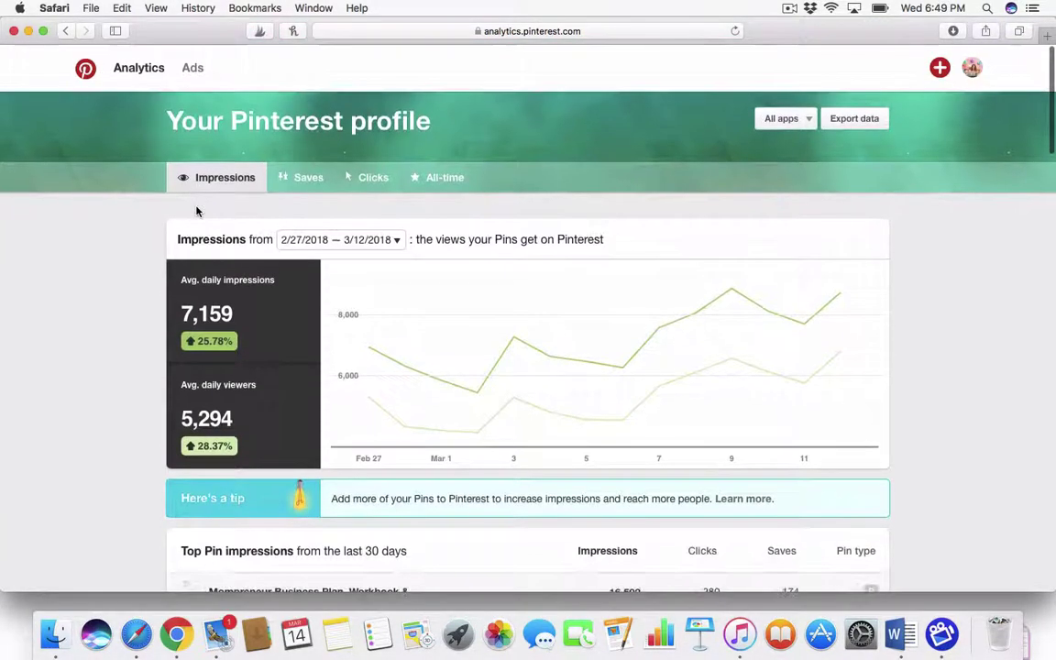
scroll(196, 212, down, 15)
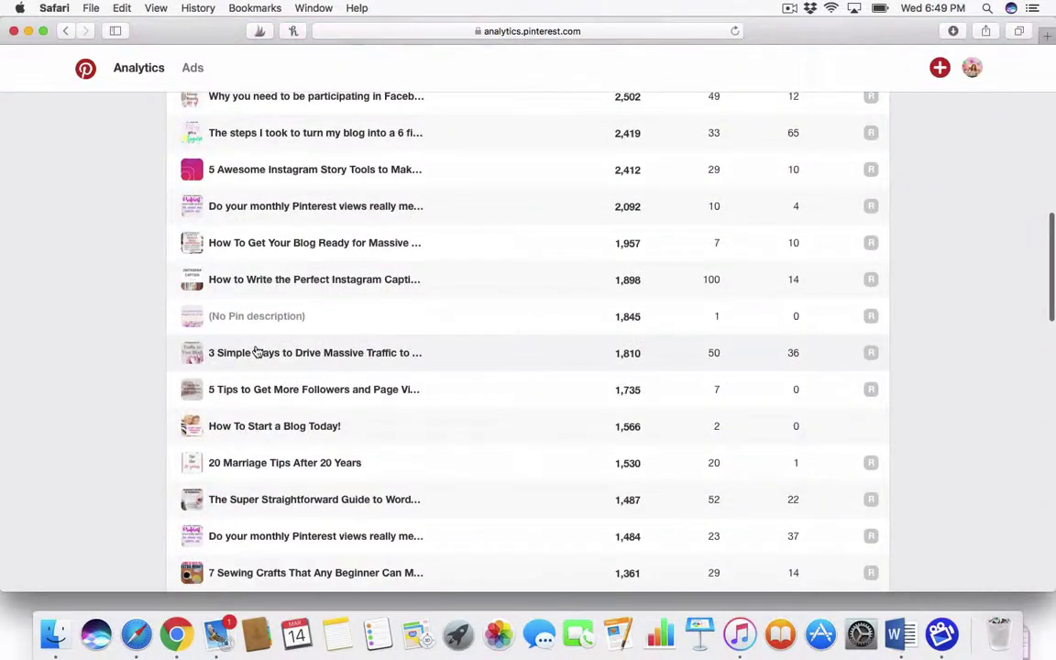
scroll(256, 353, up, 5)
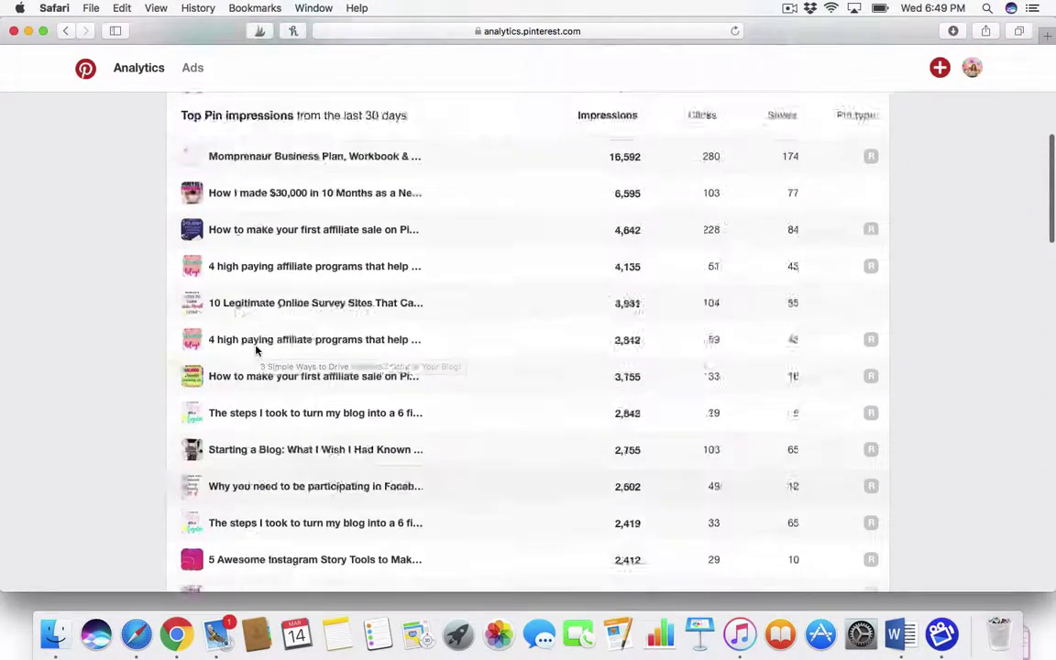
scroll(256, 349, up, 2)
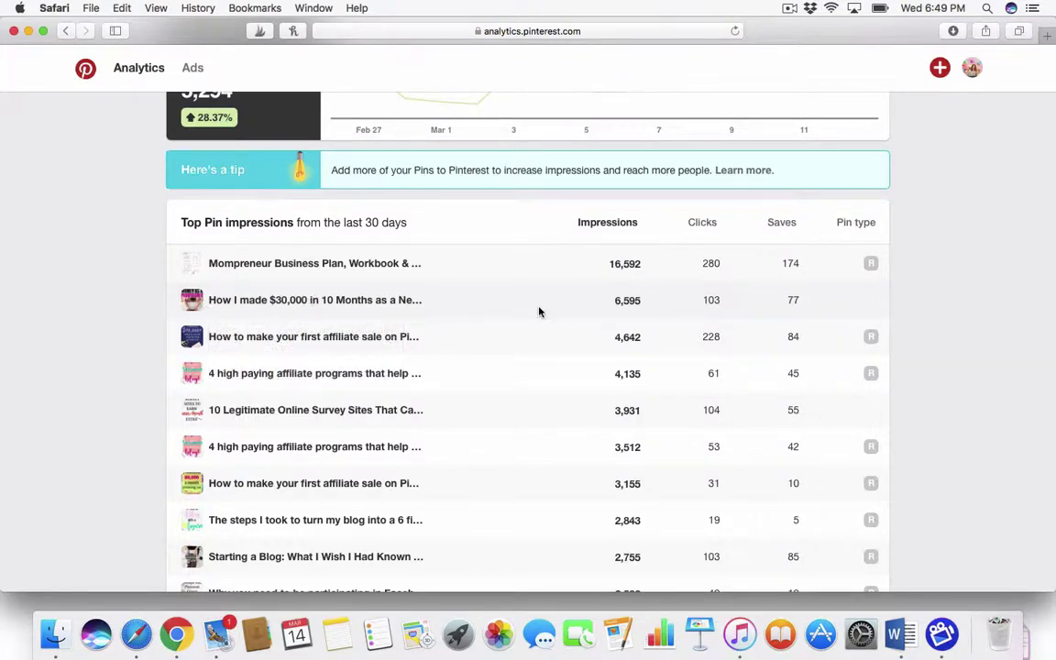
scroll(539, 312, up, 5)
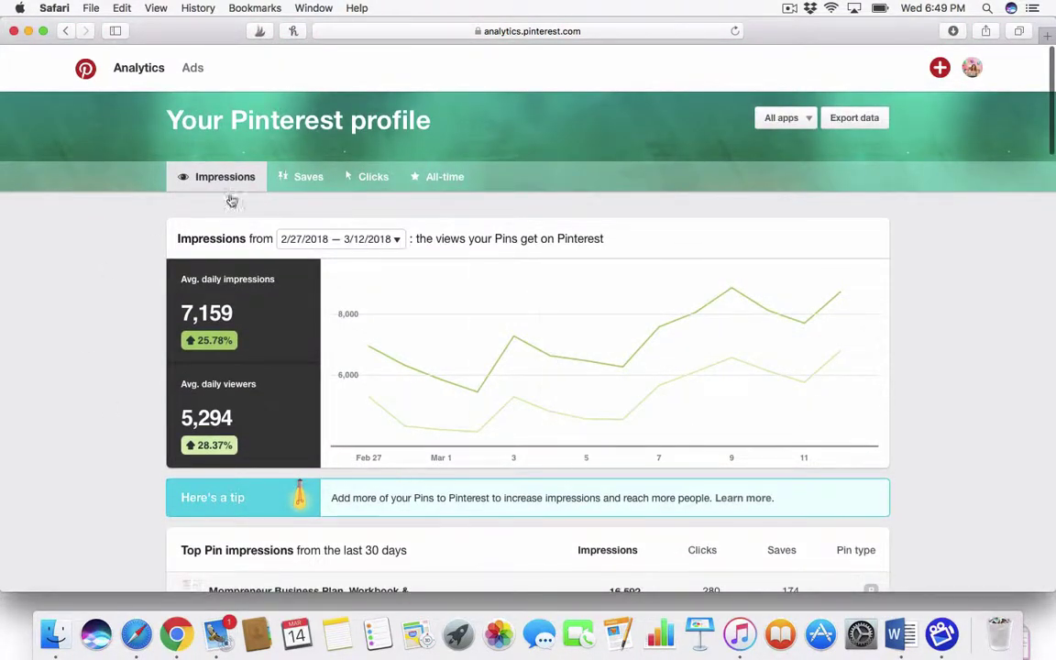
Step: Return to the overview, open the People you reach report and examine its country, metro, language and gender demographics
click(67, 31)
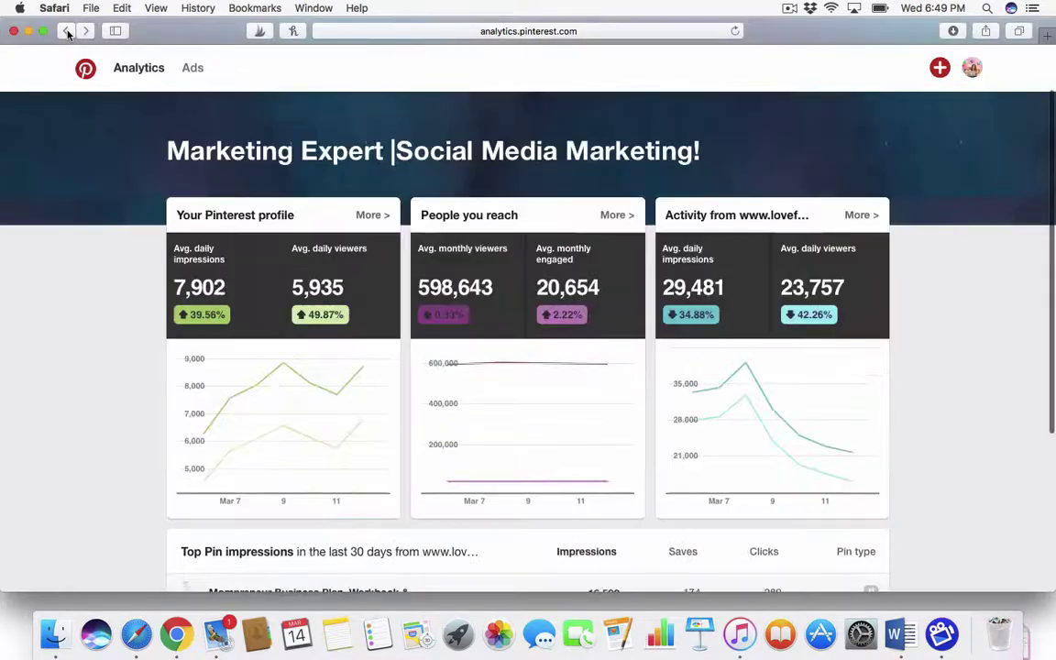
click(616, 217)
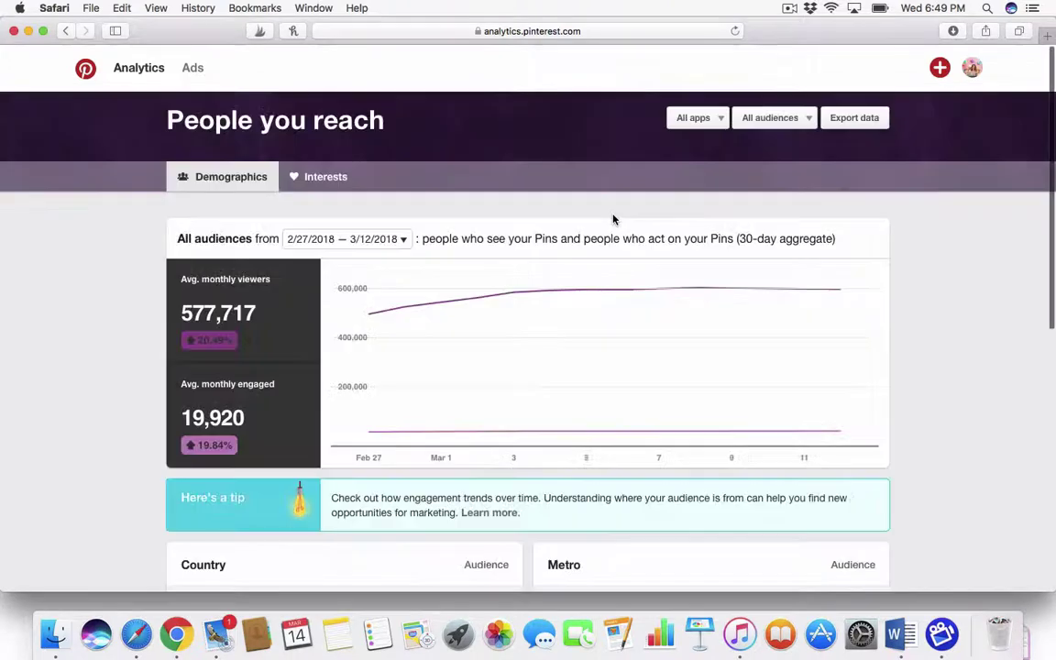
scroll(538, 366, down, 5)
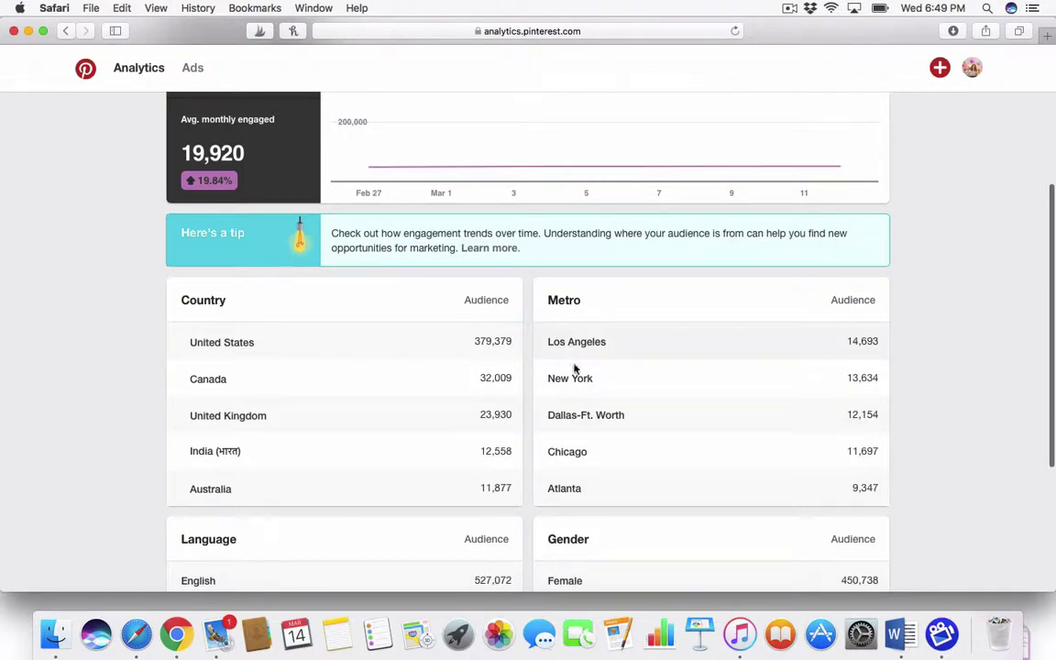
scroll(578, 369, down, 3)
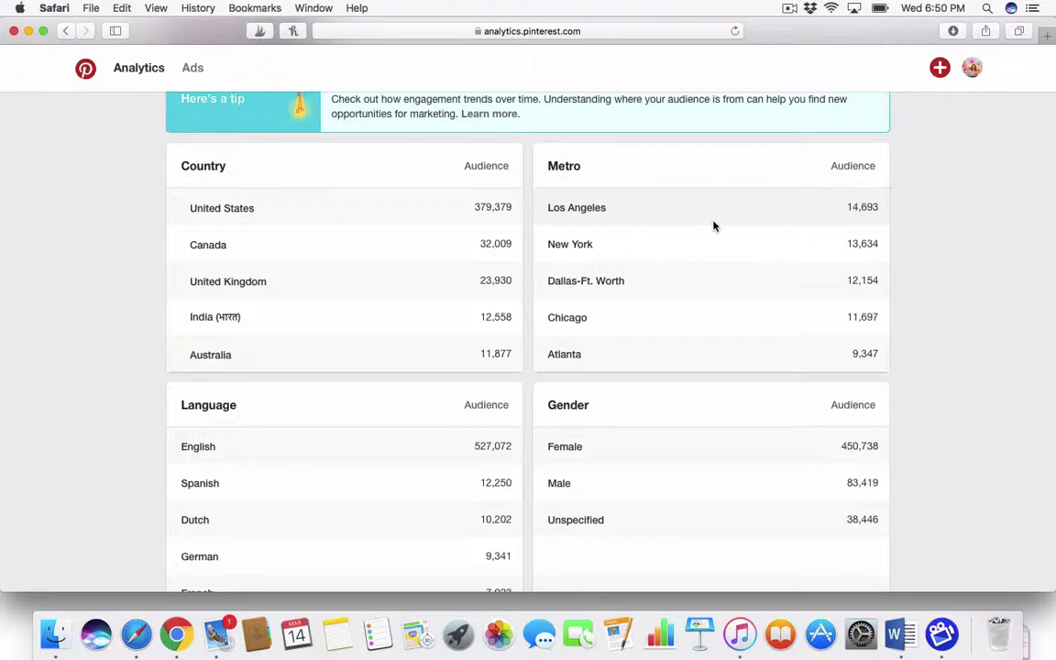
scroll(533, 252, up, 5)
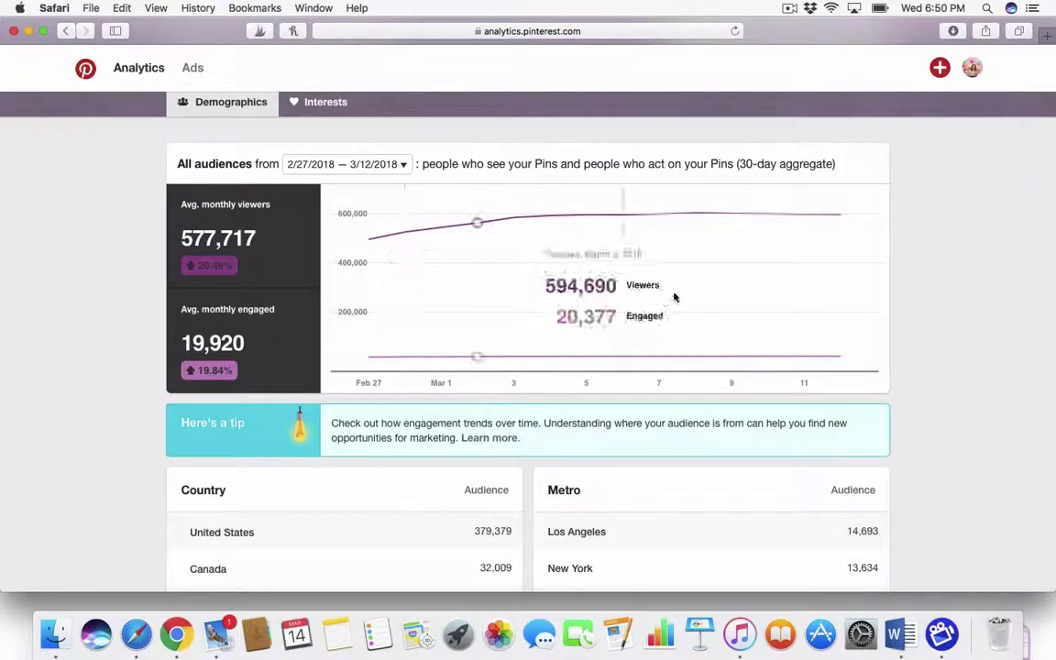
scroll(418, 471, down, 6)
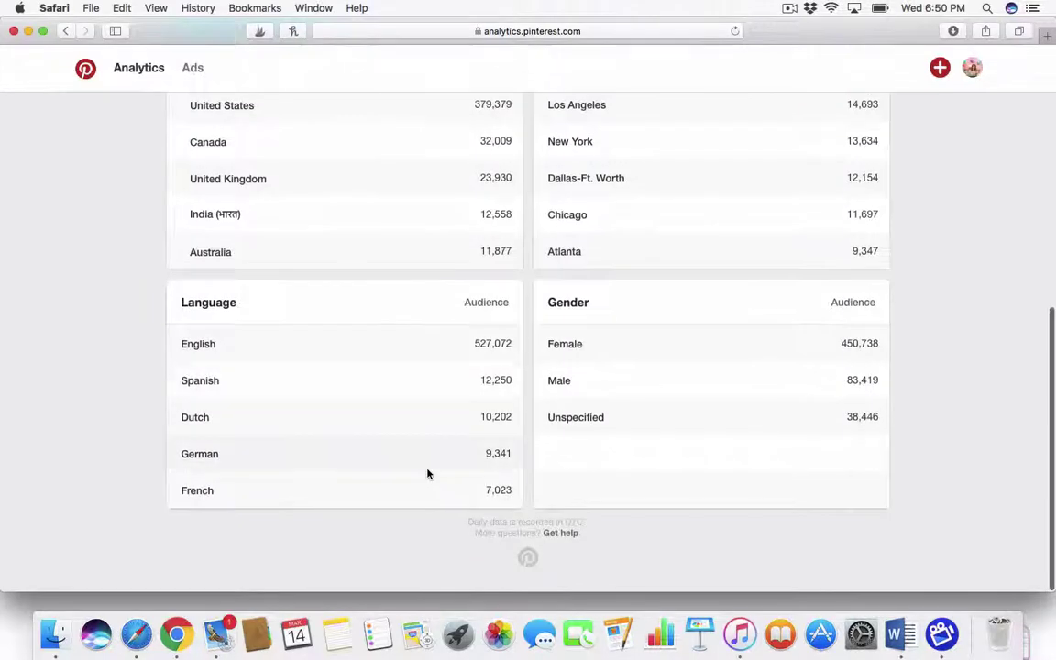
scroll(463, 255, up, 3)
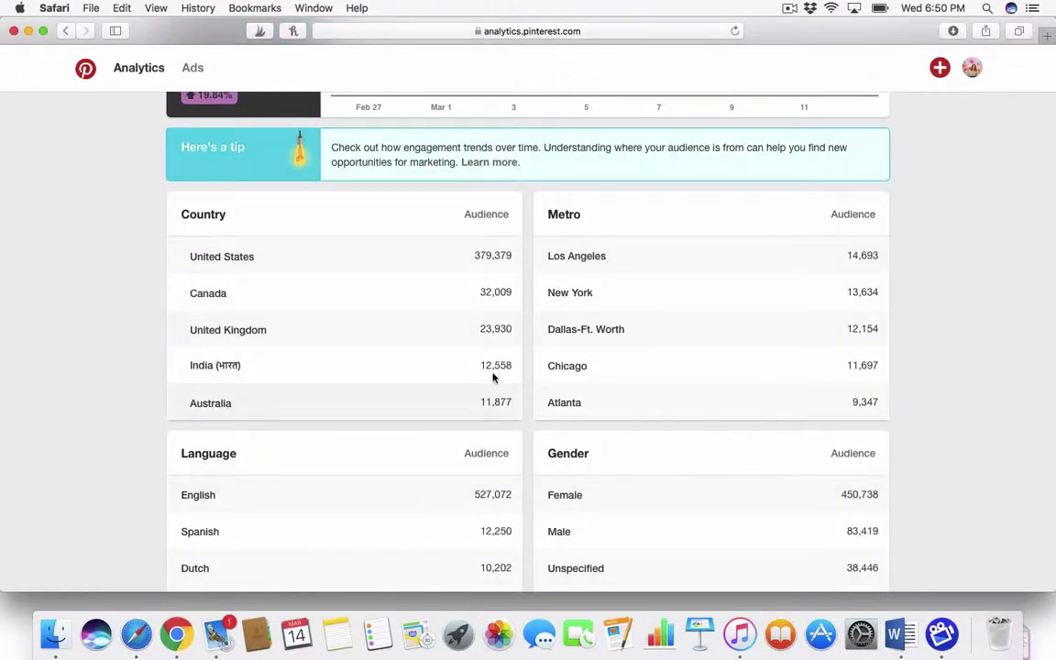
scroll(440, 357, up, 2)
scroll(467, 317, up, 5)
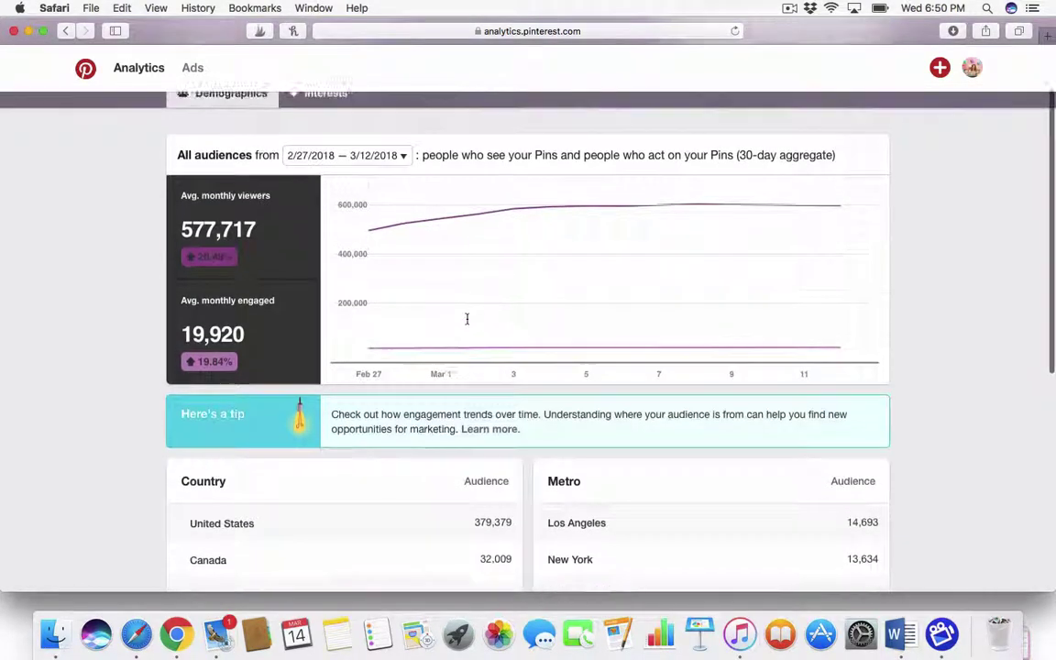
Step: Return to the overview and open the detailed activity report for the website lovefamilyhealth.com
click(66, 32)
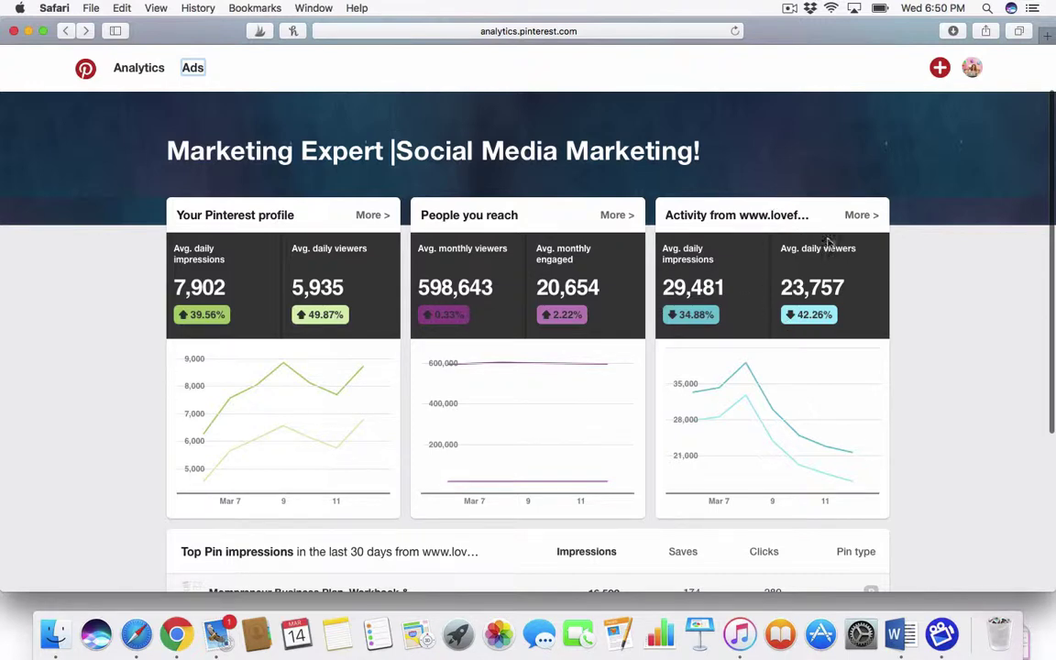
click(864, 216)
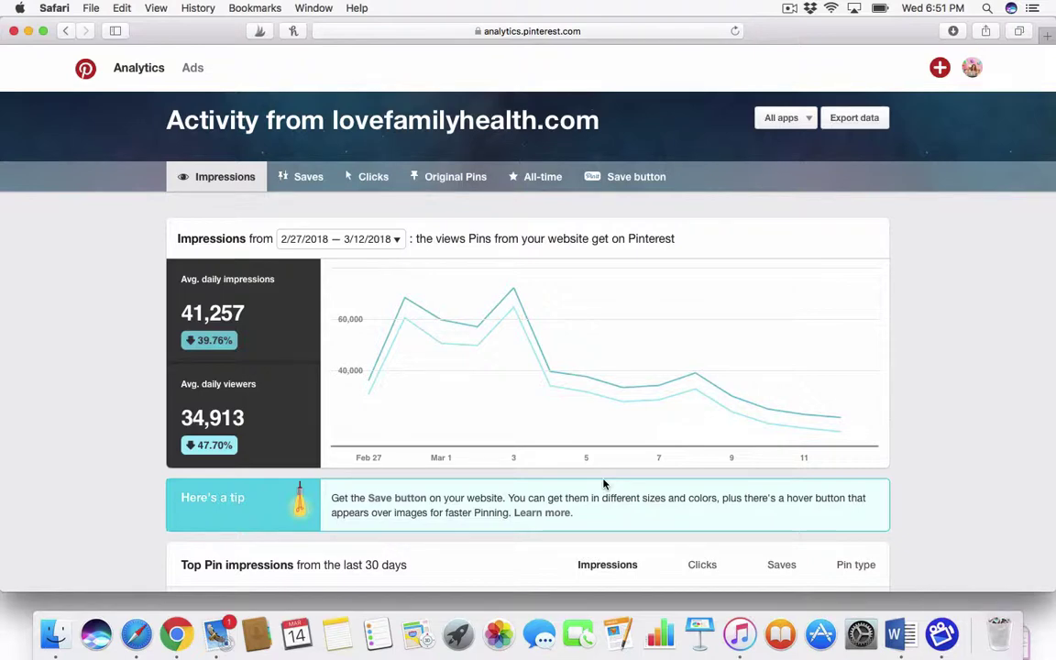
Step: Expand the website's Top Pin impressions list for the last 30 days and skim its upper entries
scroll(603, 483, down, 6)
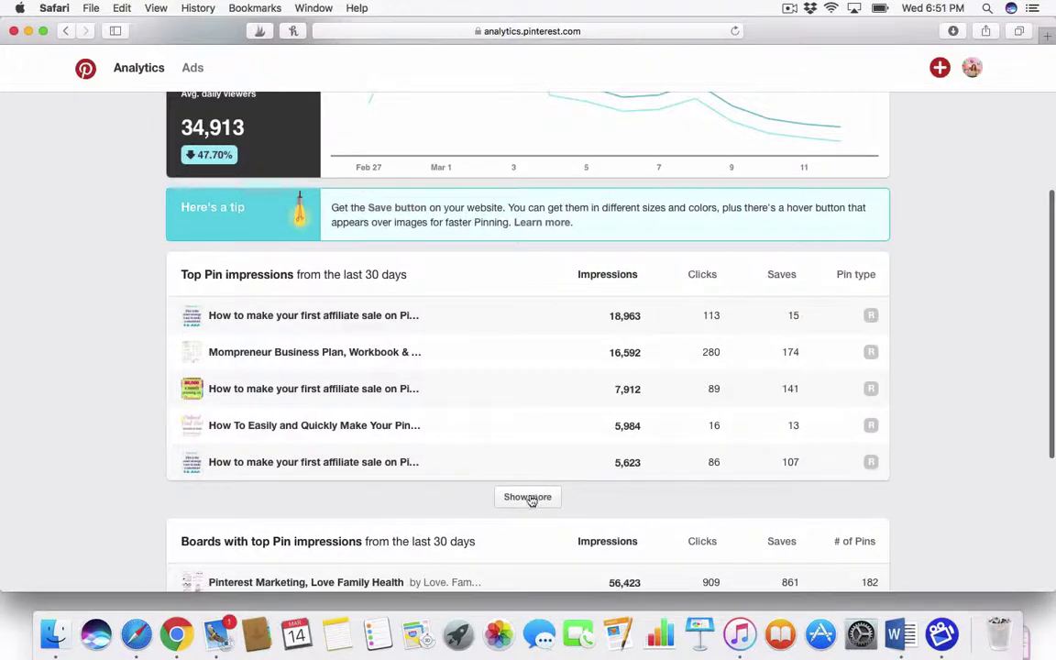
click(528, 501)
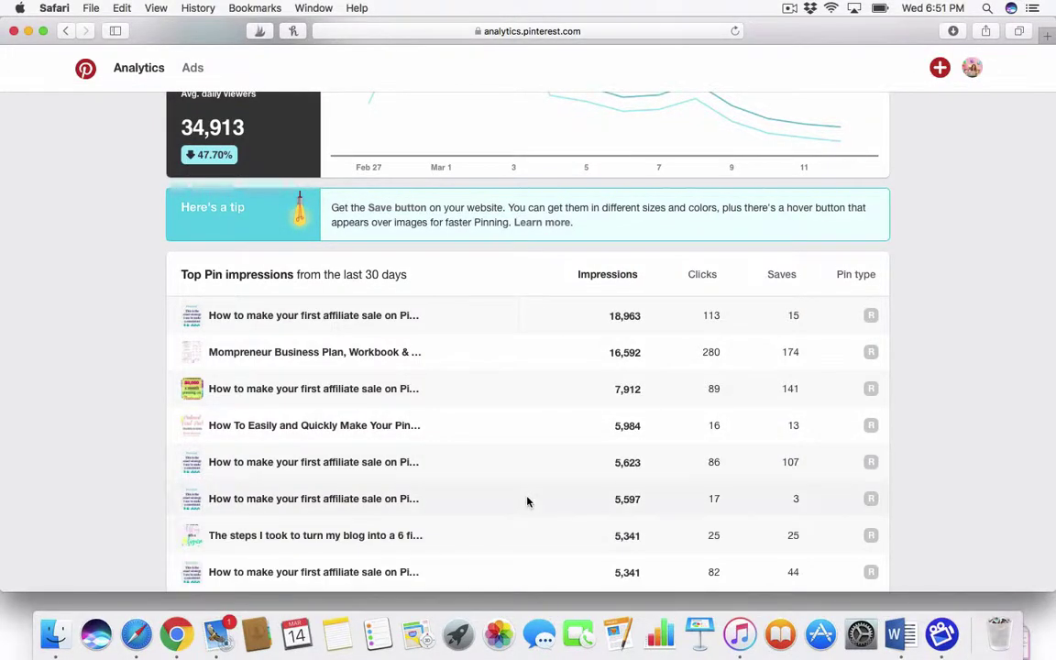
scroll(513, 504, down, 7)
scroll(513, 506, down, 6)
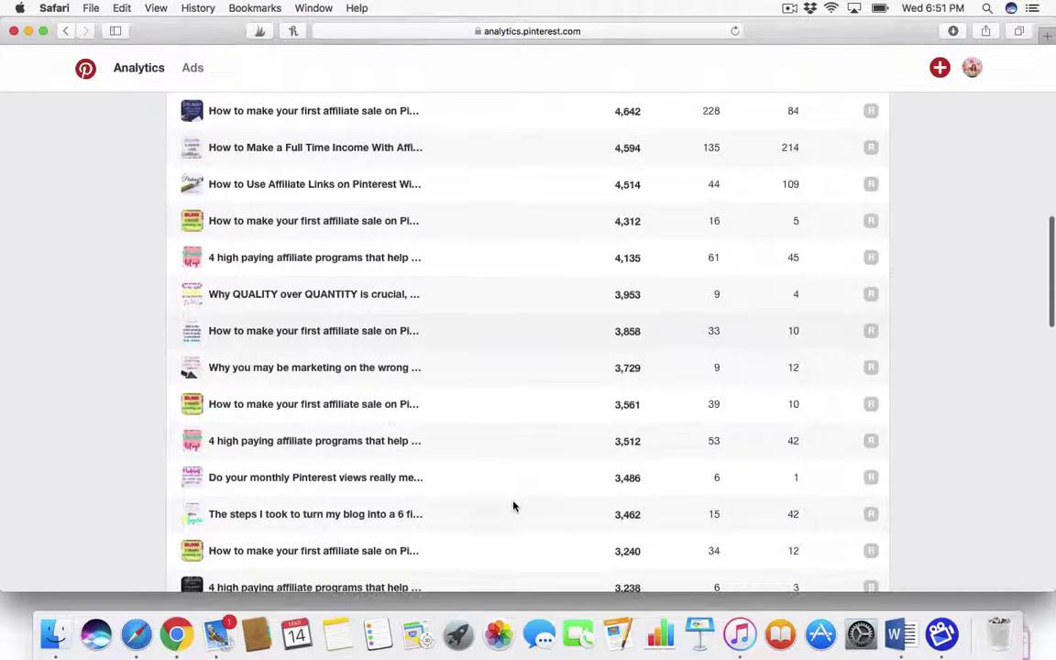
scroll(514, 506, up, 10)
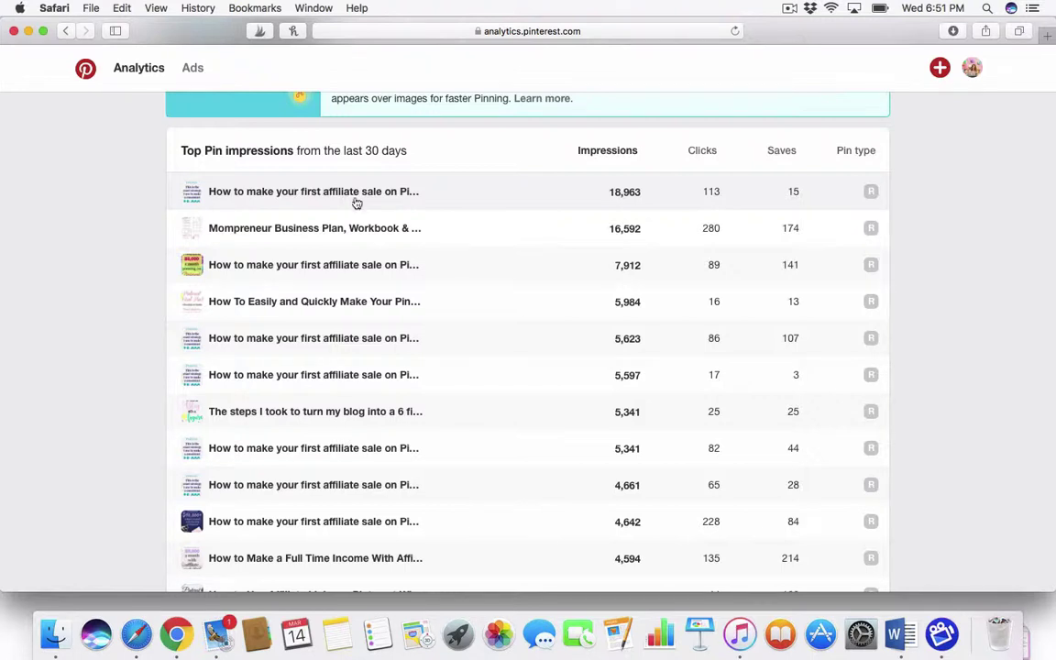
Step: Examine impressions, clicks and saves for every pin in the expanded website list, down to the last entry
scroll(503, 284, down, 3)
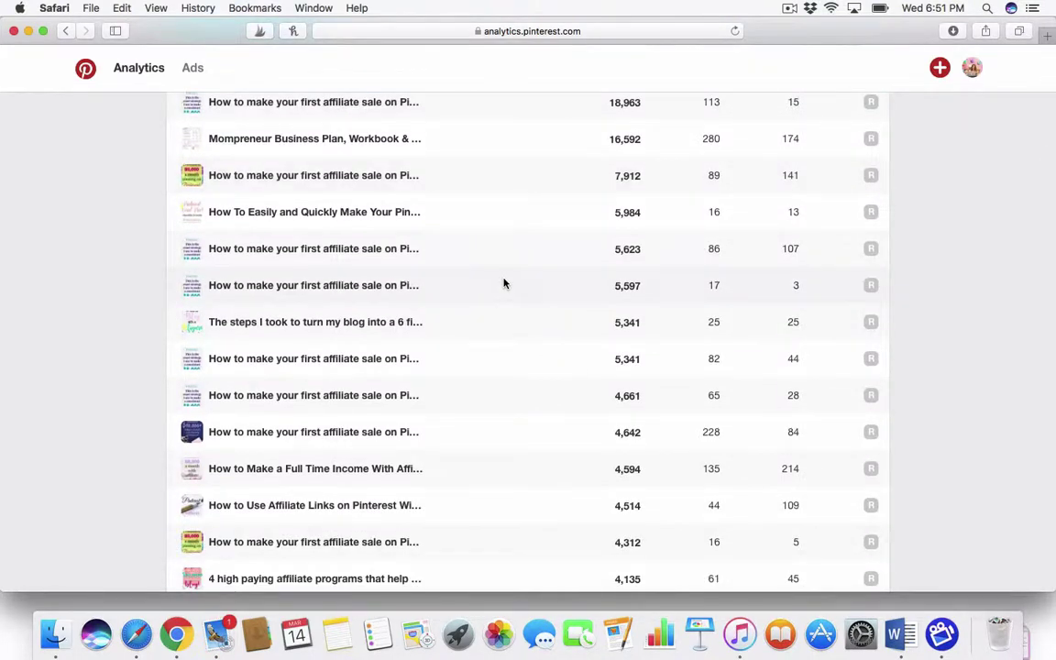
scroll(503, 283, down, 2)
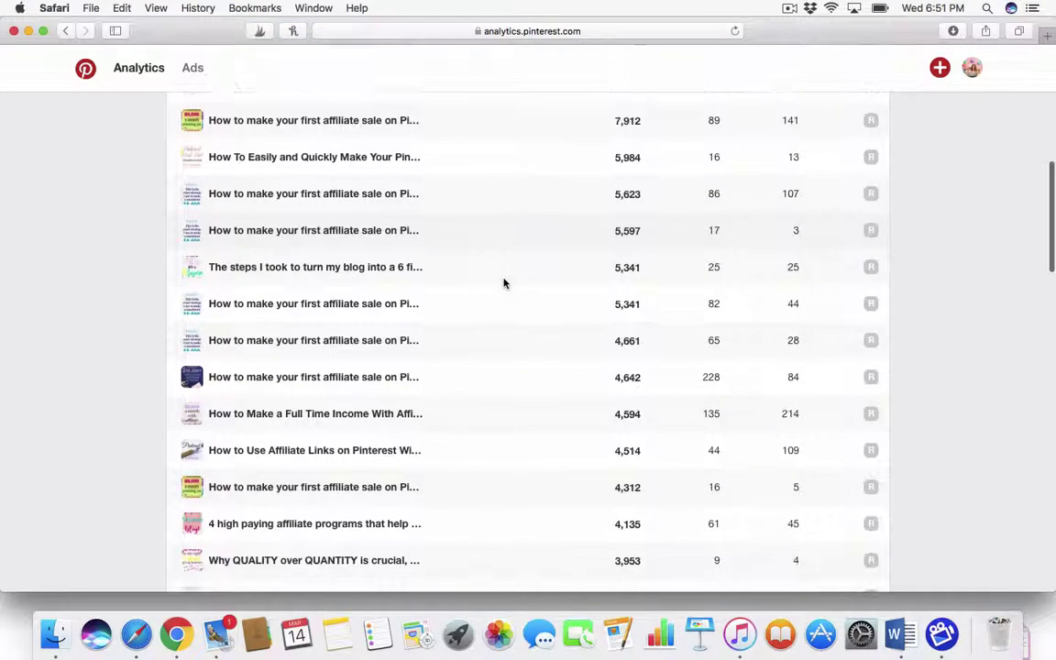
scroll(503, 283, down, 5)
scroll(504, 284, down, 10)
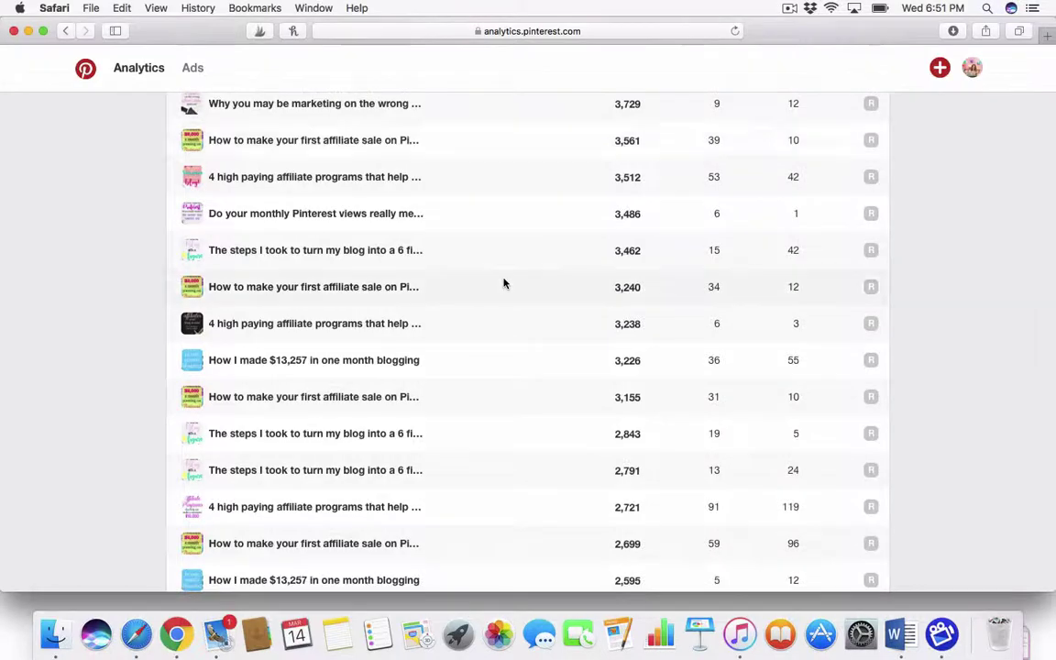
scroll(504, 283, down, 5)
scroll(503, 284, down, 5)
scroll(503, 283, down, 4)
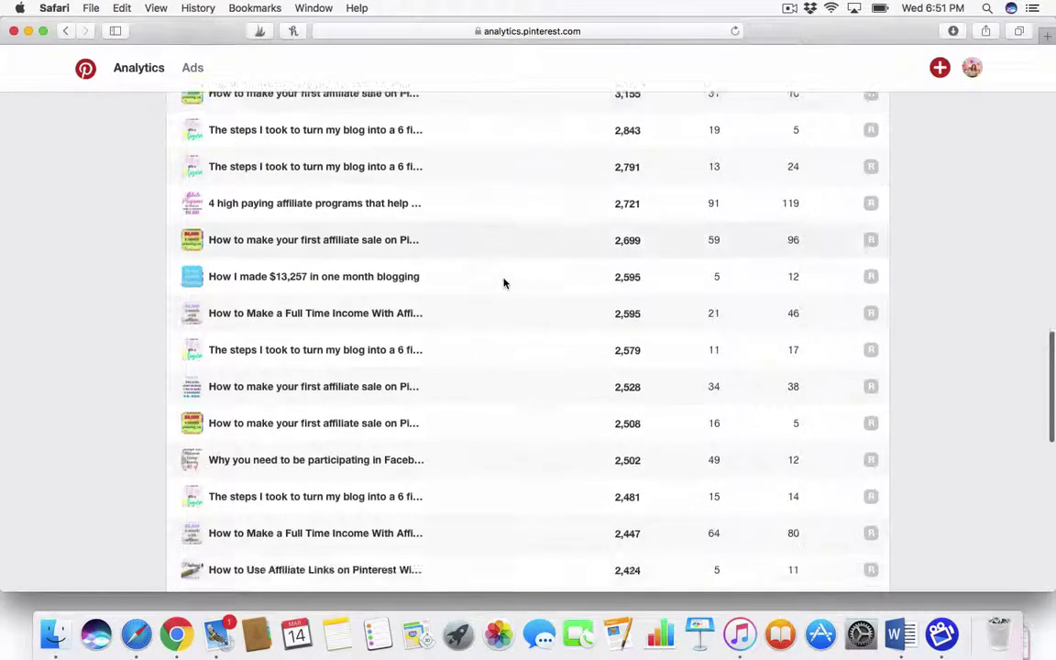
scroll(504, 283, down, 2)
scroll(504, 283, down, 7)
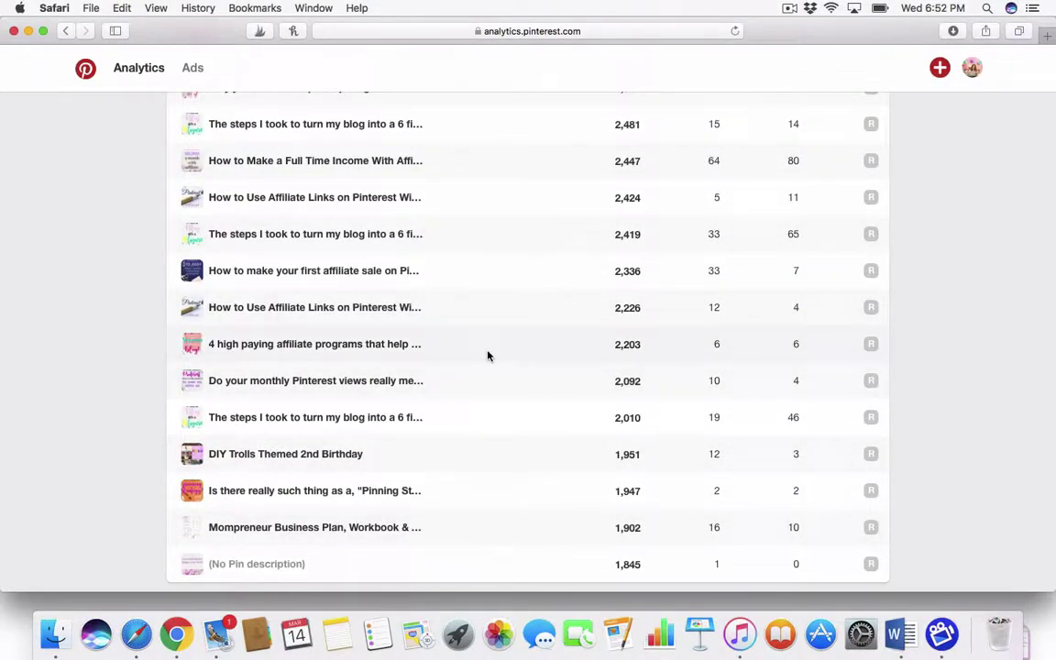
scroll(488, 355, up, 10)
scroll(488, 356, up, 3)
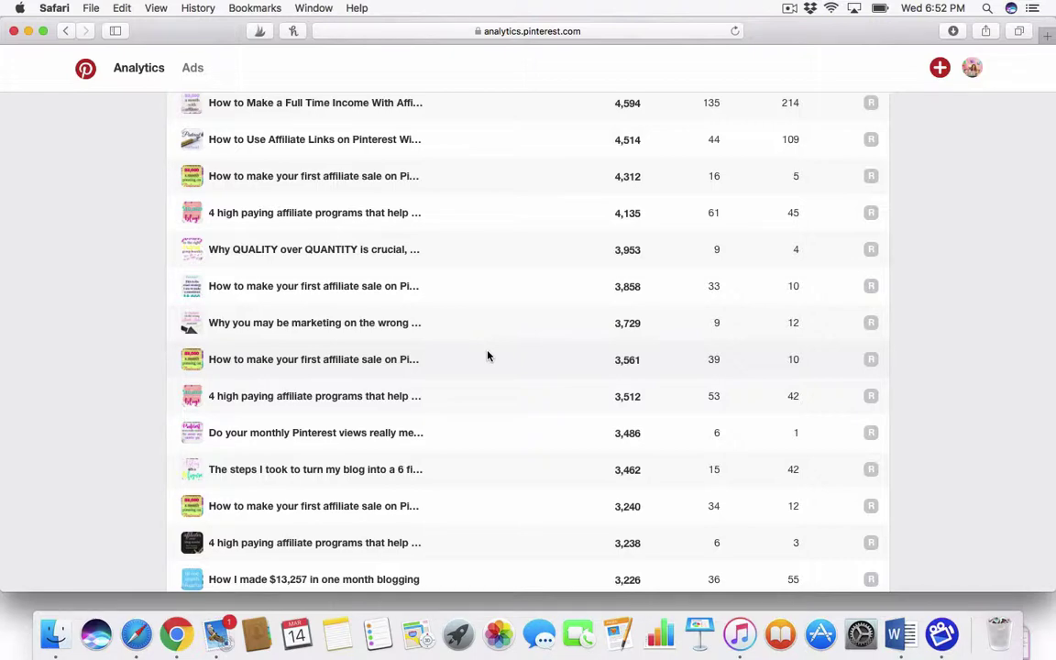
scroll(488, 356, up, 10)
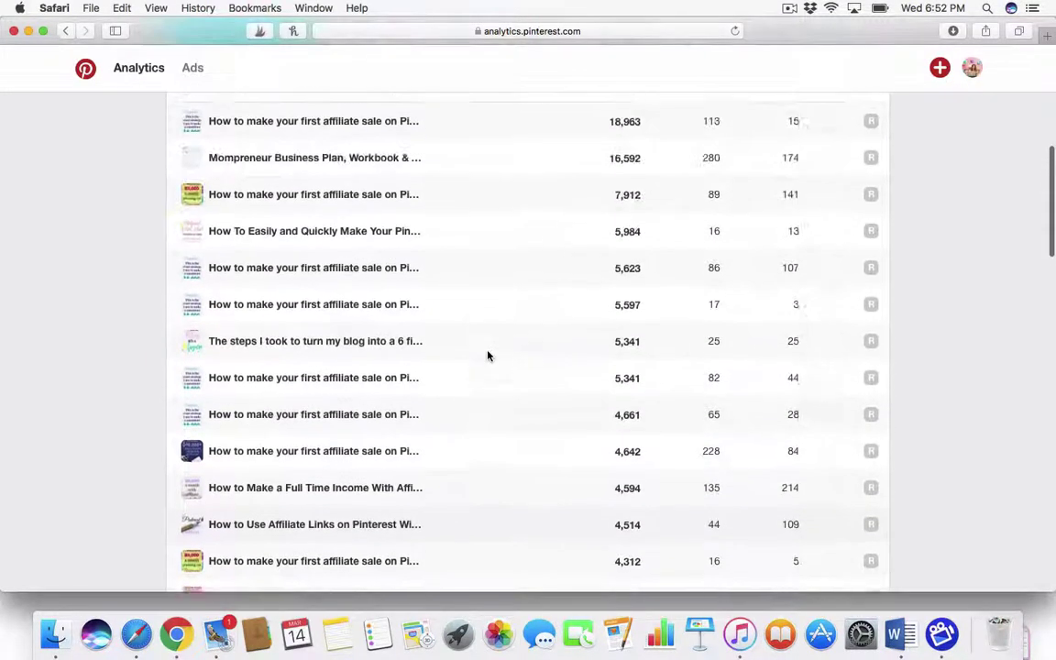
scroll(488, 355, up, 2)
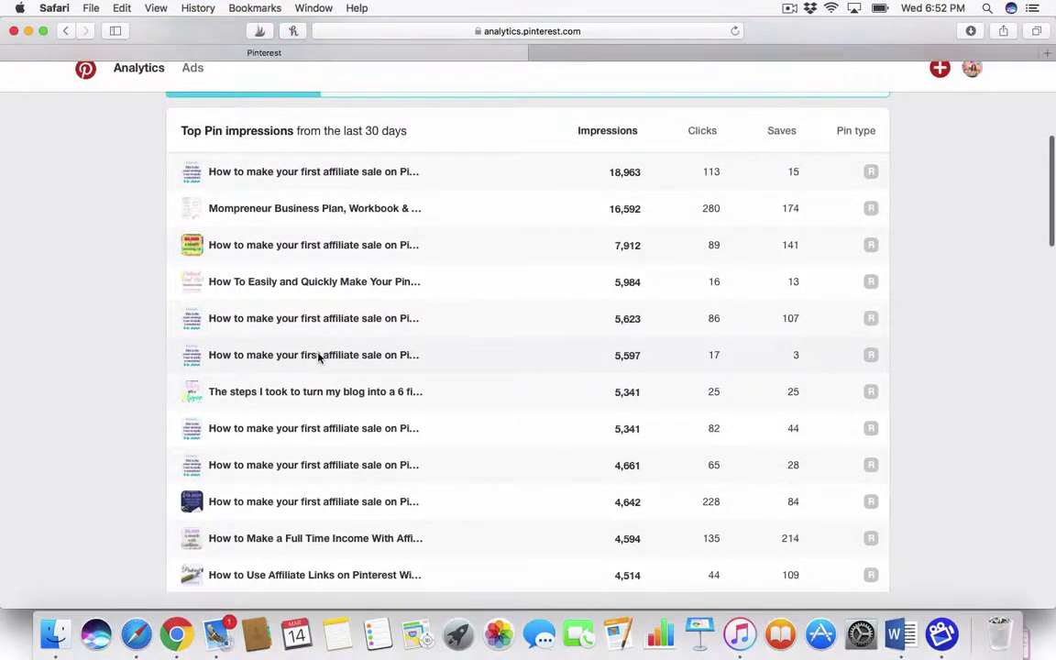
Step: View the "How to make your first affiliate sale on Pinterest!" pin with 5,597 impressions, including its full image, and close it
click(318, 356)
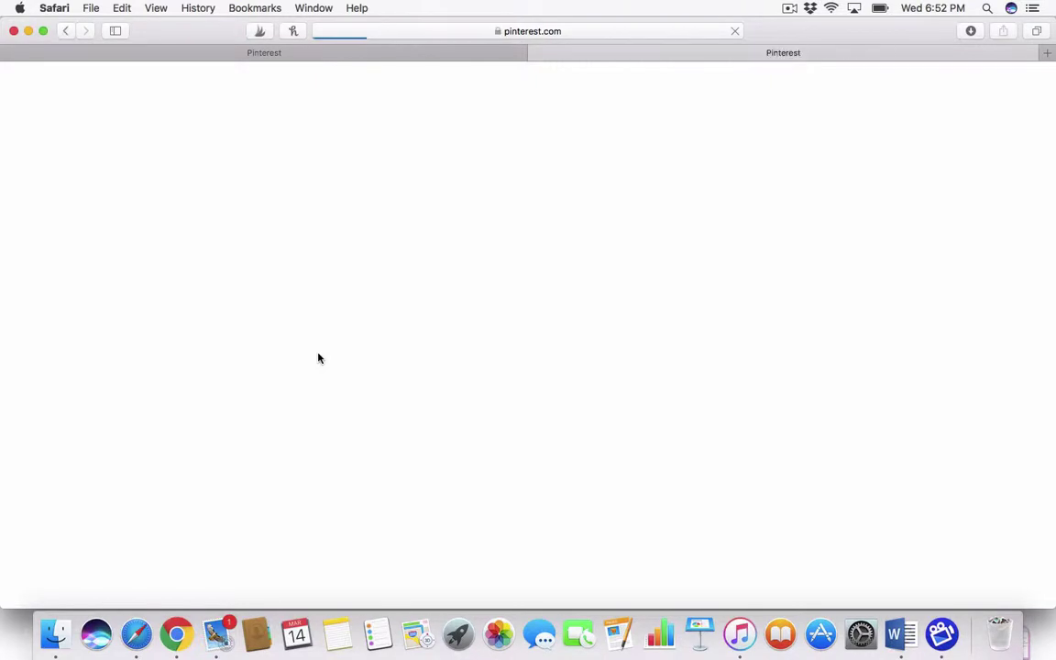
scroll(319, 356, down, 10)
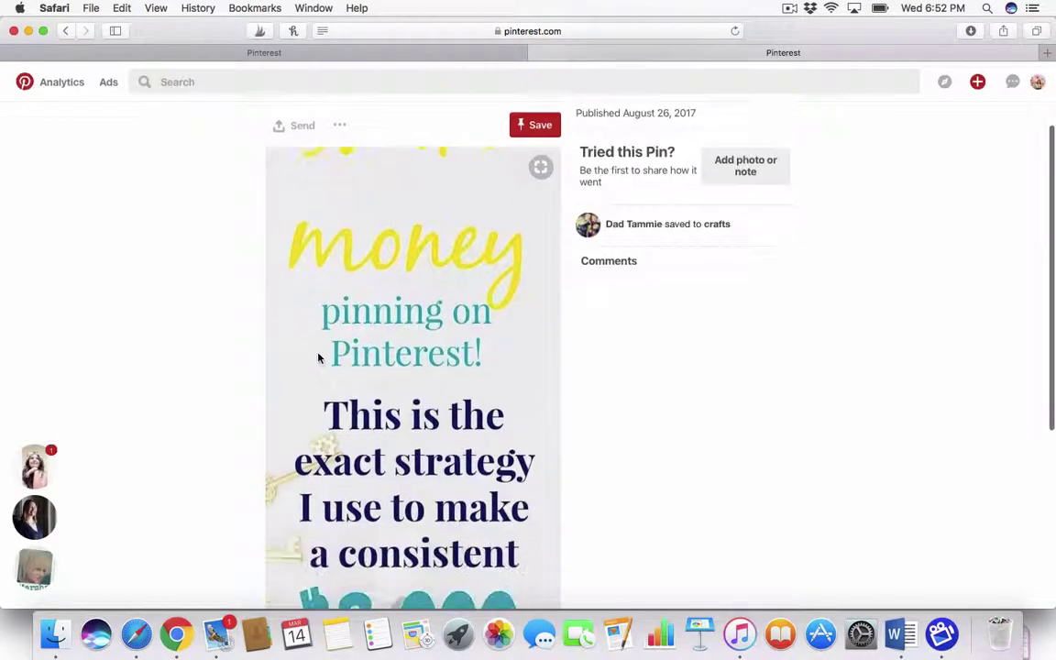
scroll(318, 357, up, 5)
scroll(318, 357, up, 4)
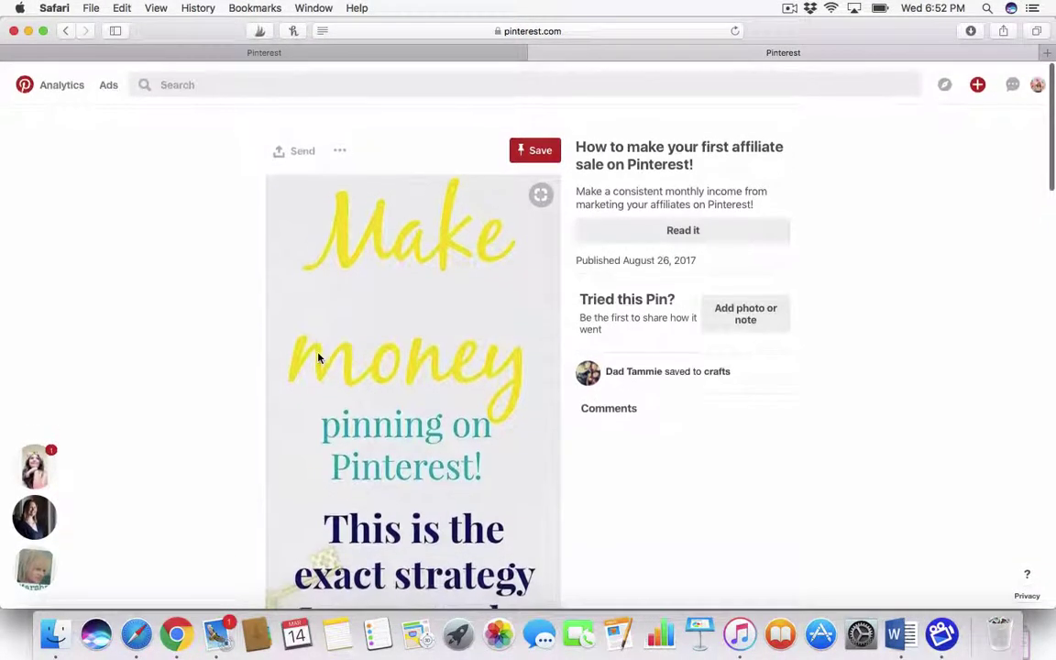
scroll(318, 357, down, 9)
scroll(318, 356, down, 7)
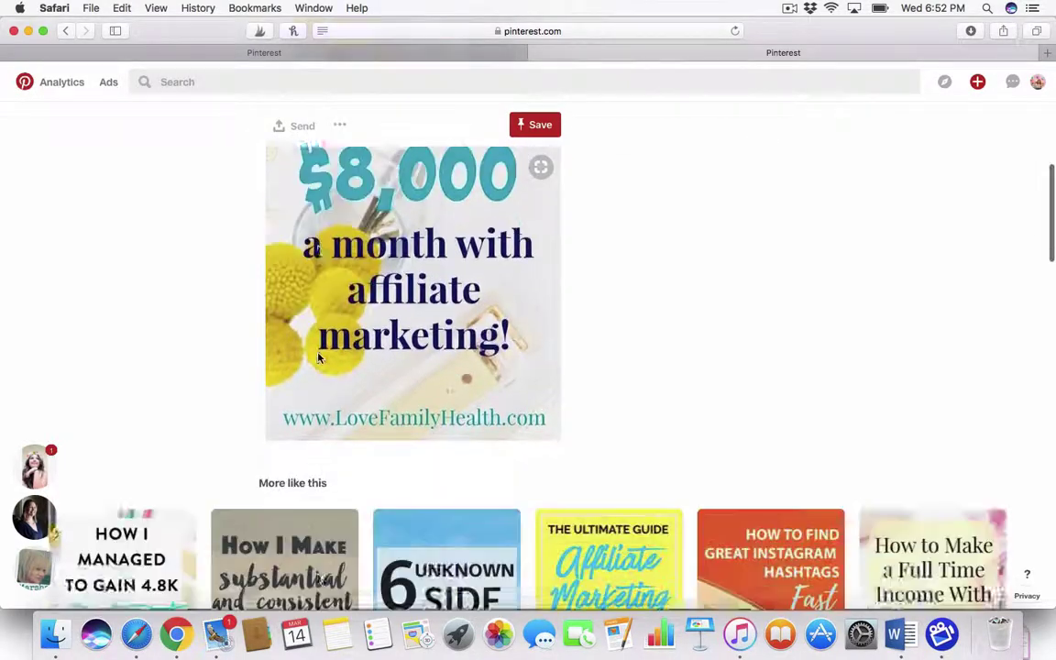
scroll(318, 356, up, 16)
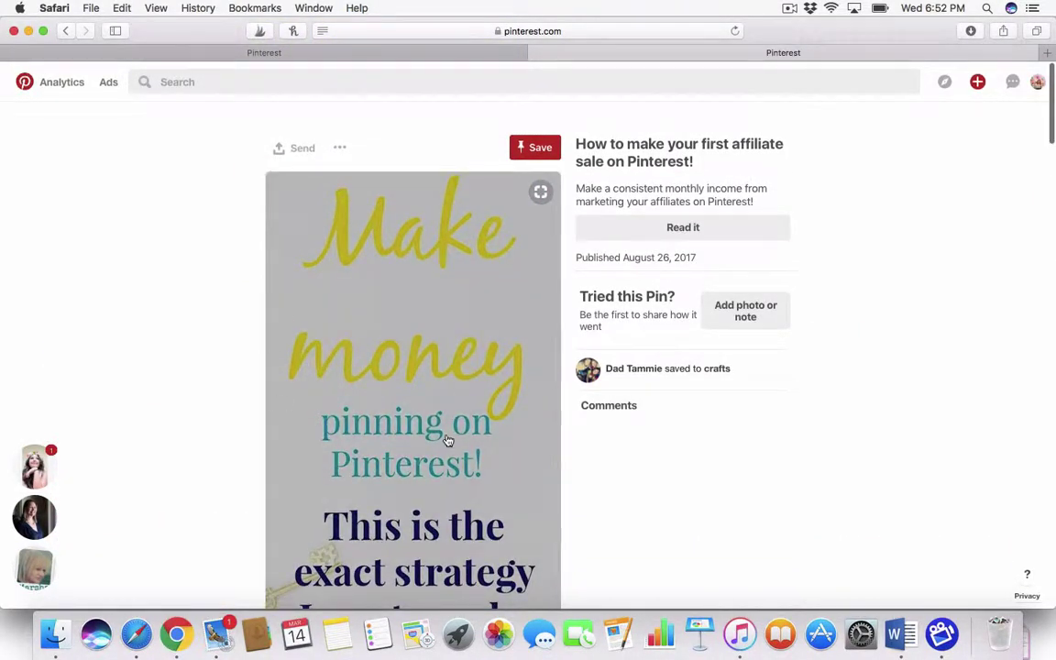
scroll(448, 438, down, 11)
scroll(449, 441, up, 4)
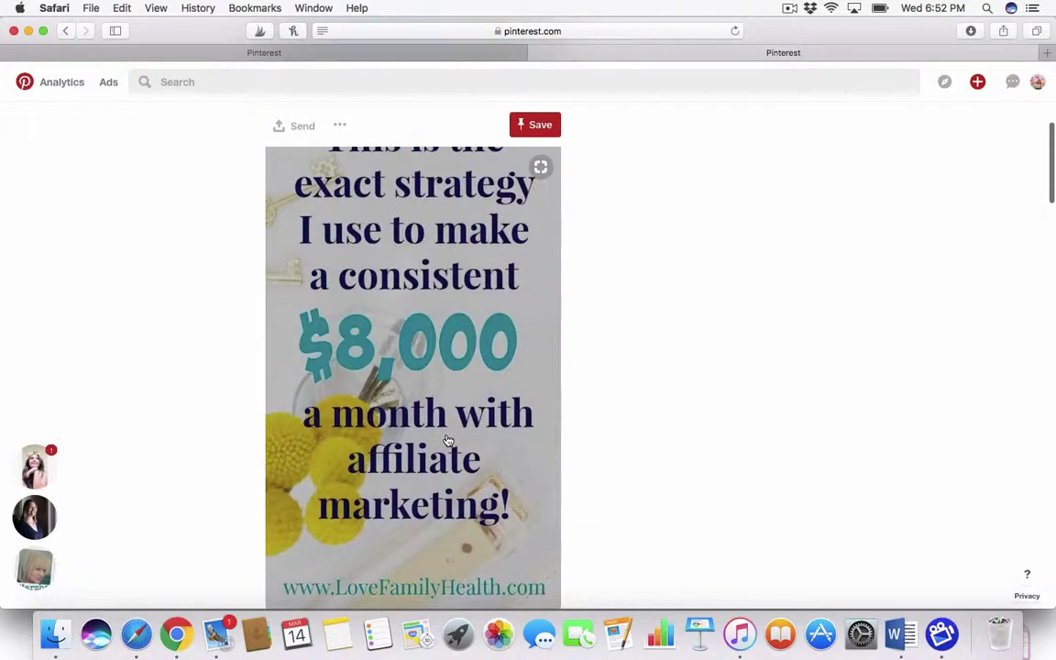
scroll(447, 439, up, 8)
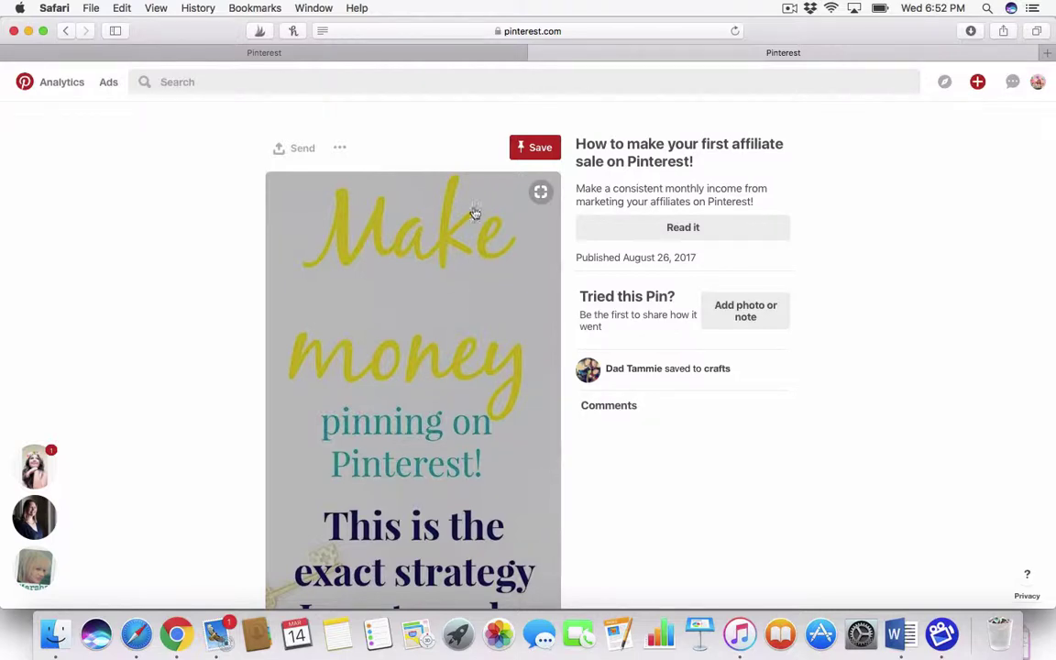
click(536, 54)
Step: Go to the account's own profile and open its "Pinterest Marketing, Love Family Health" board
scroll(513, 296, up, 8)
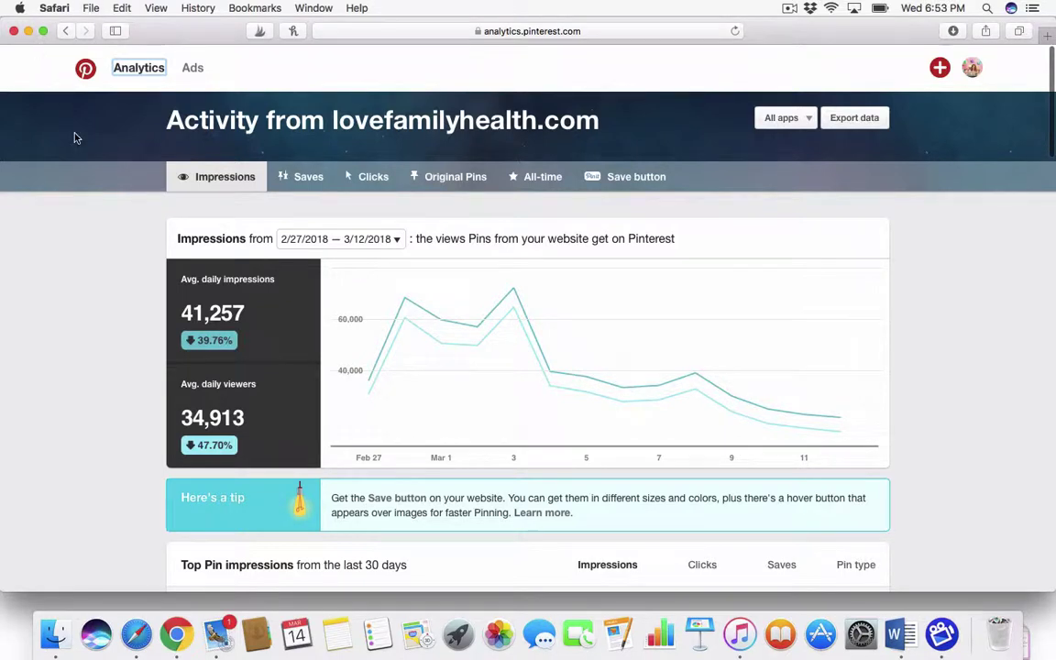
click(970, 73)
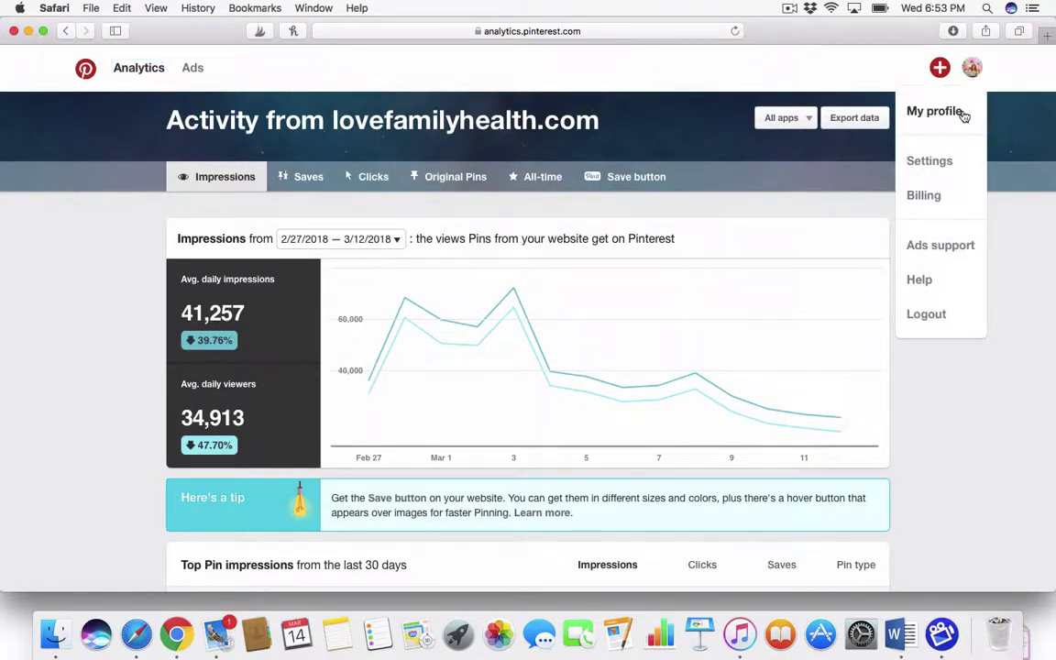
click(963, 115)
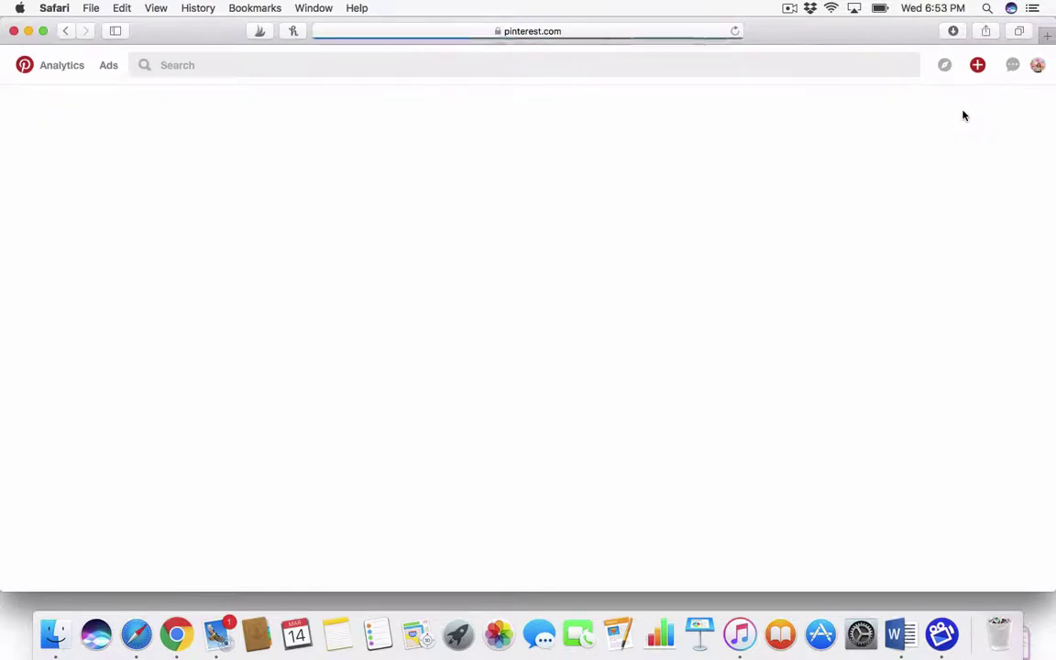
click(347, 339)
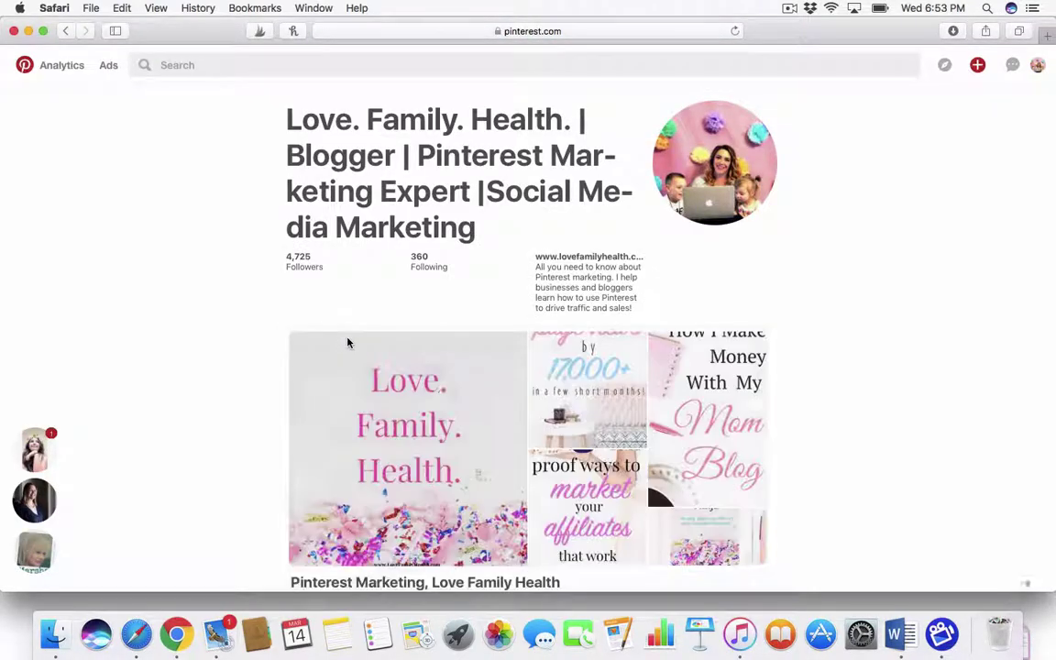
click(587, 431)
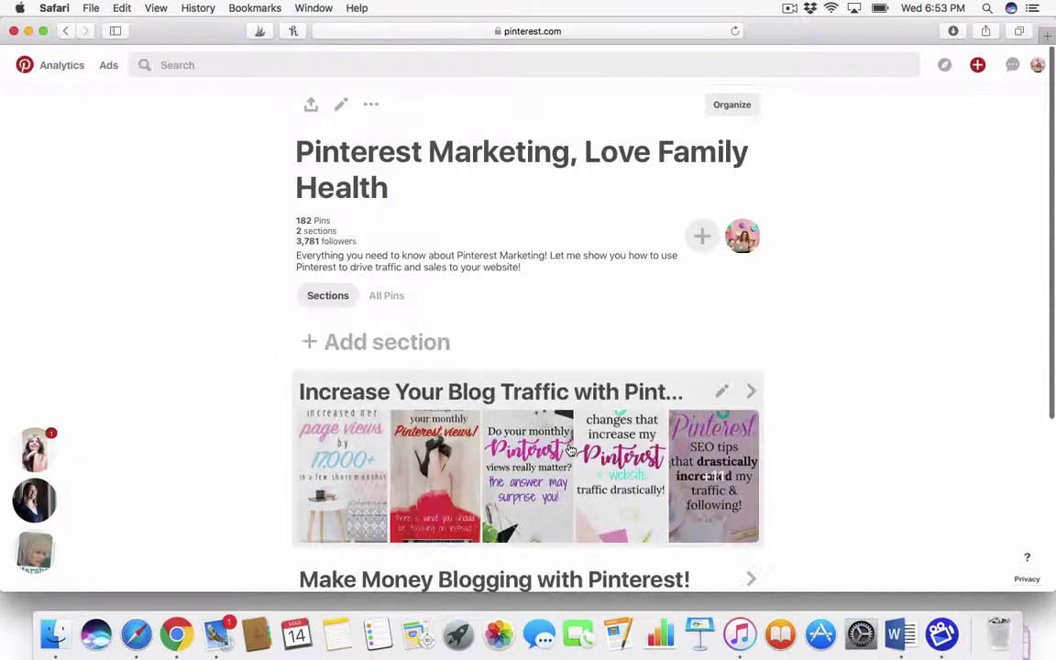
Step: View the stats of the board's pin about 5 steps to grow your Pinterest following, close them and return to the board's header
scroll(570, 450, down, 10)
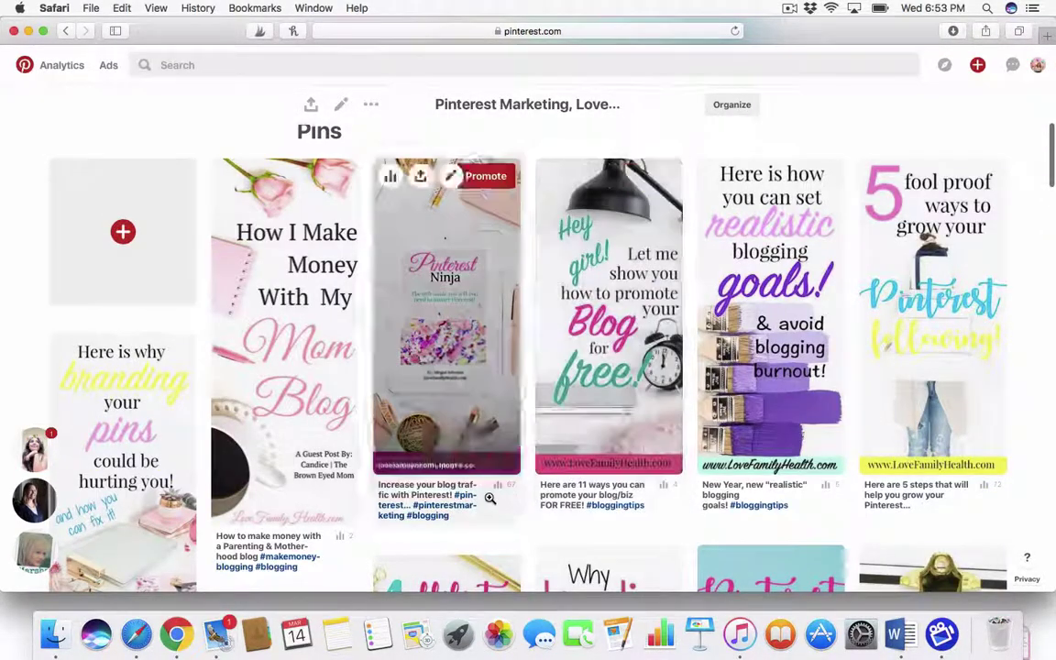
scroll(605, 412, down, 2)
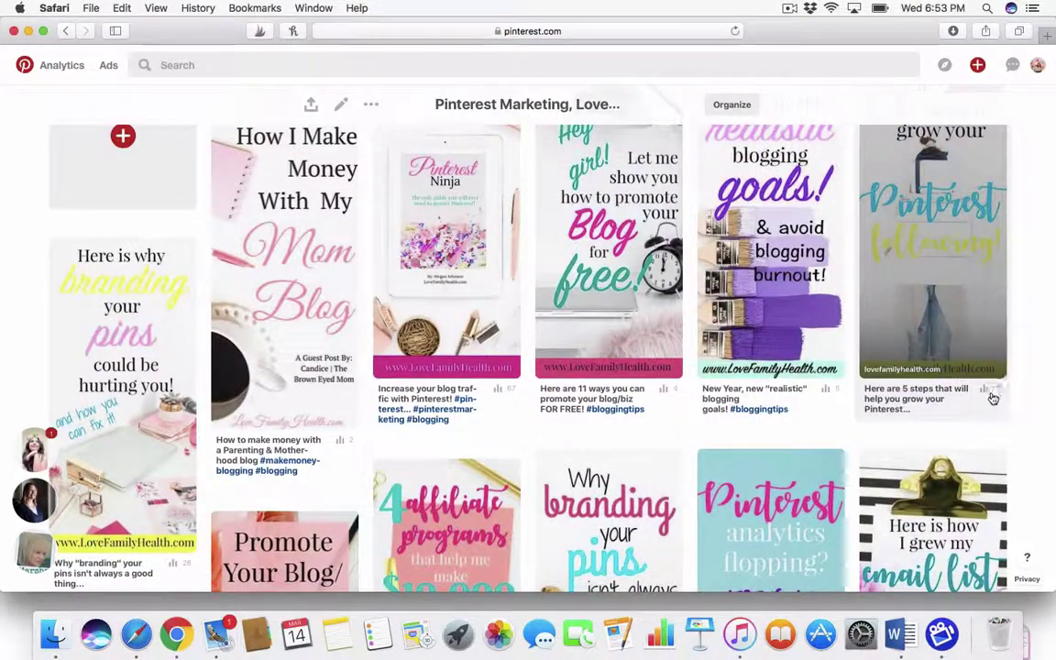
click(988, 391)
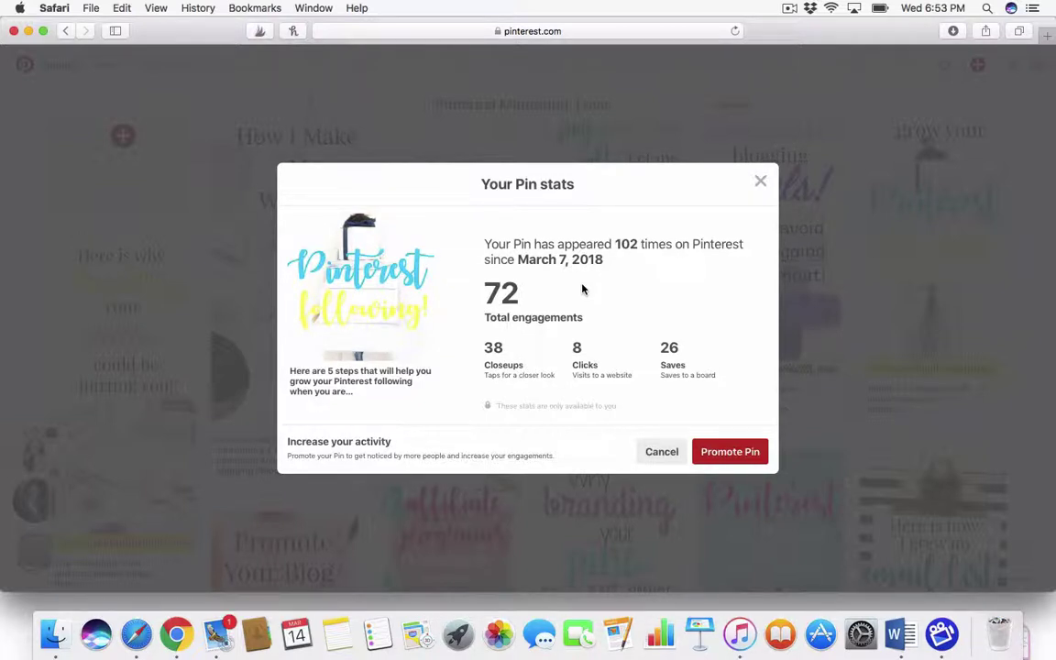
click(760, 181)
scroll(762, 186, up, 10)
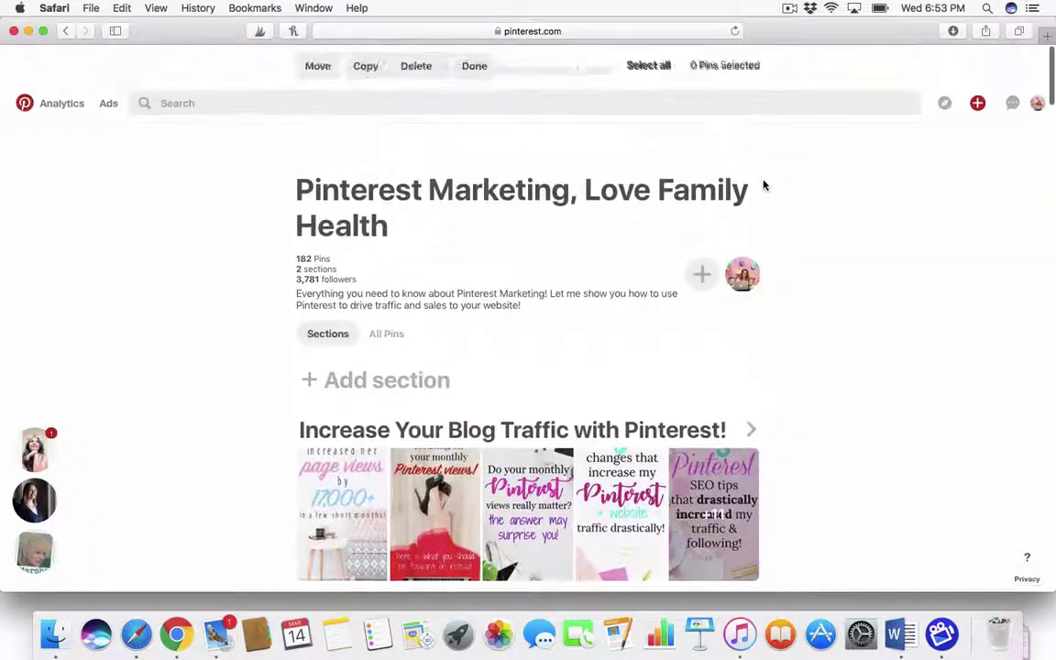